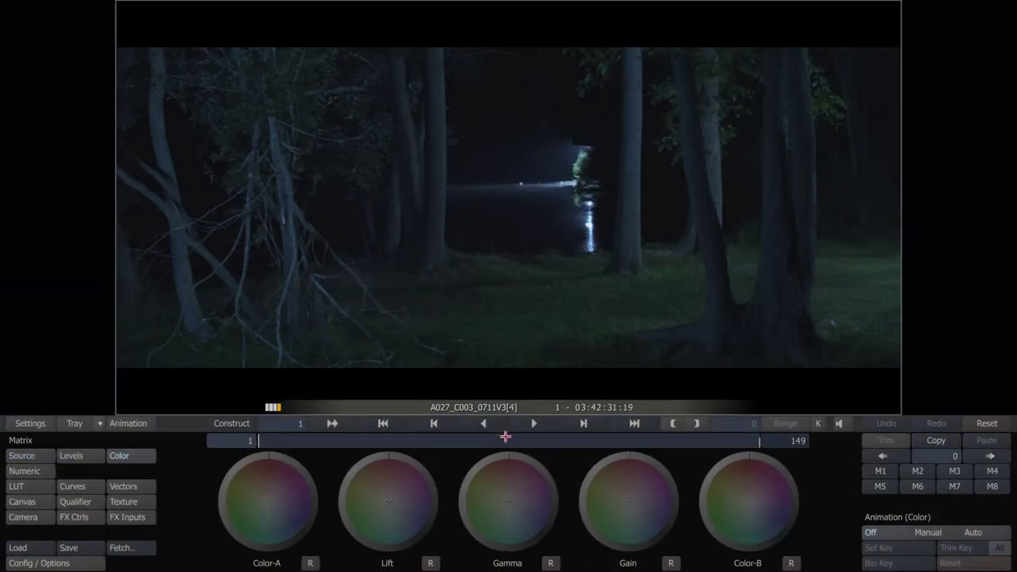
Step: Scrub the shot to frame 100 and check the clip's REDCODE settings before returning to the colour controls
left_click_drag(505, 436, 593, 440)
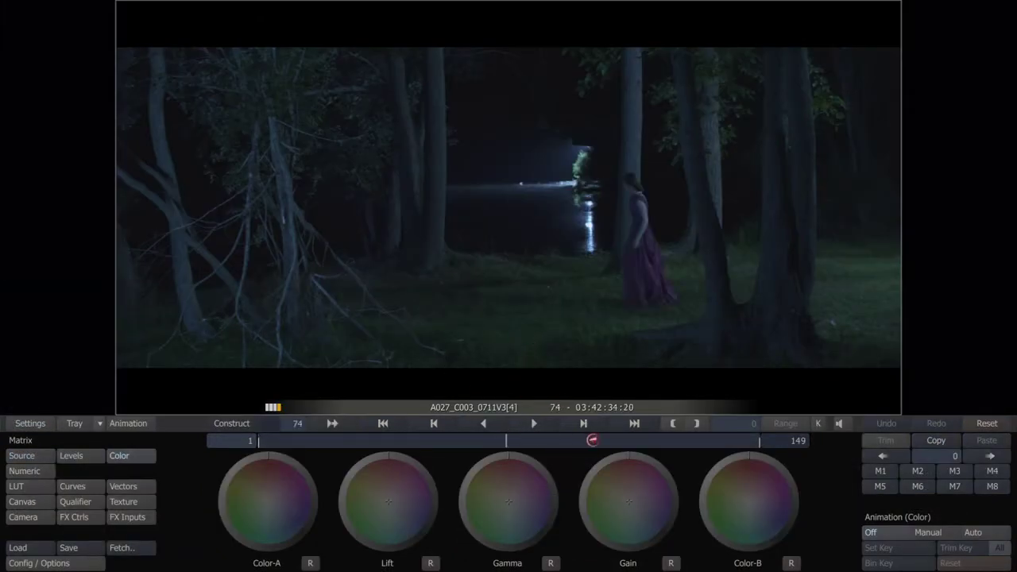
right_click(352, 280)
left_click(346, 315)
left_click(337, 458)
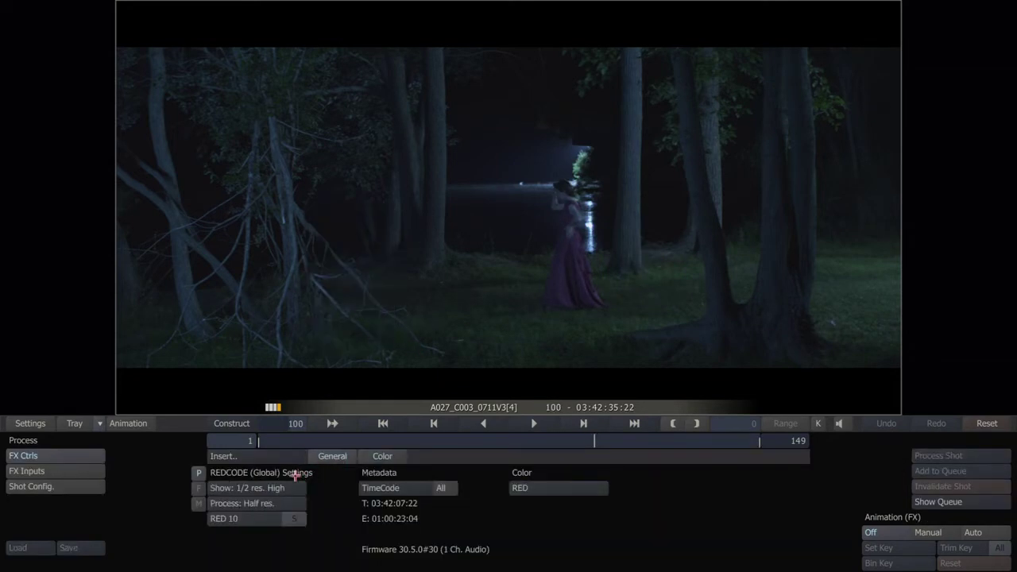
right_click(484, 279)
left_click(486, 298)
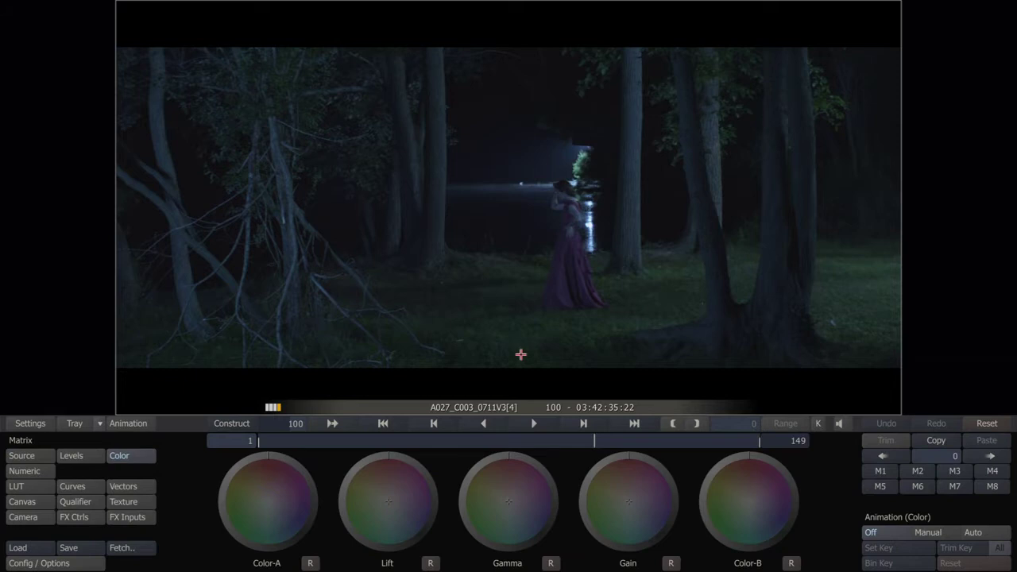
Step: Play the shot from frame 21 to frame 128 to review the woman's walk past the lake
left_click_drag(506, 448, 327, 458)
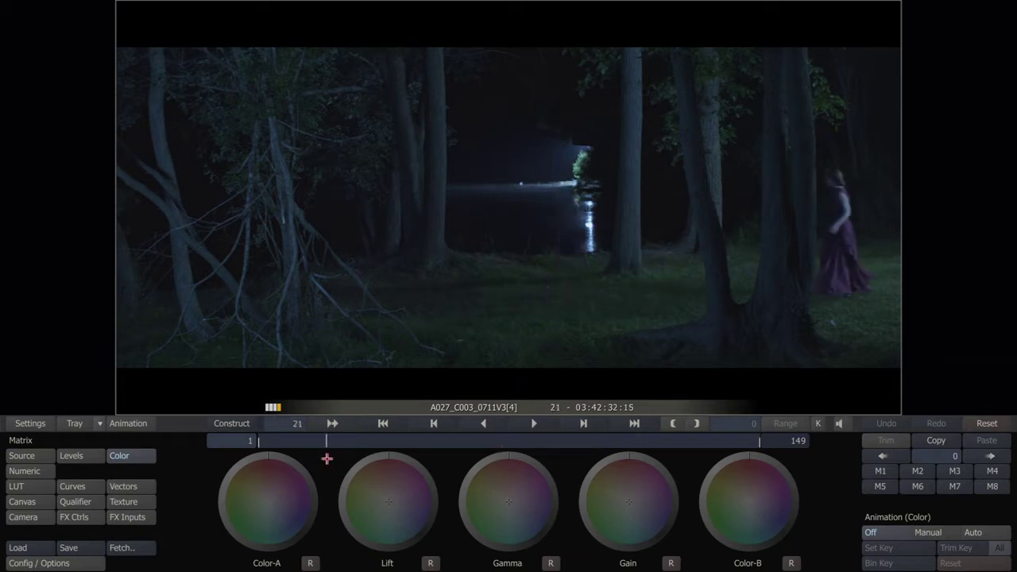
left_click_drag(476, 189, 471, 164)
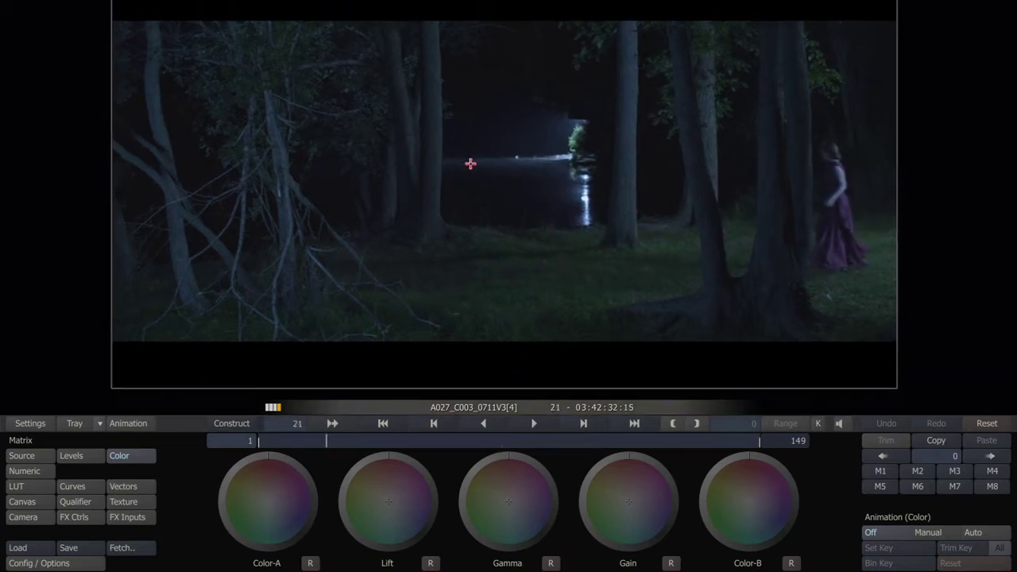
mouse_move(581, 5)
left_click(898, 8)
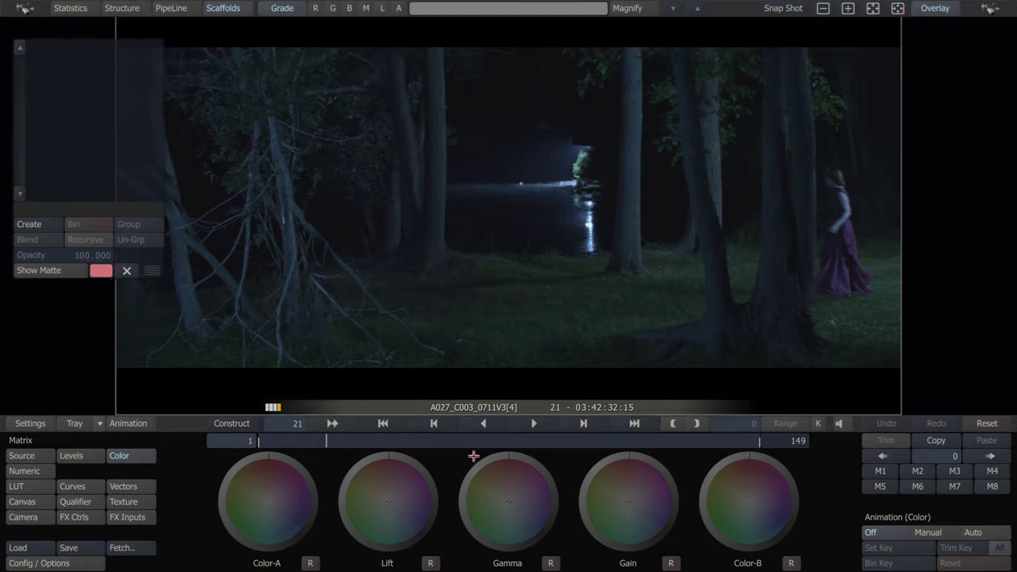
key("space")
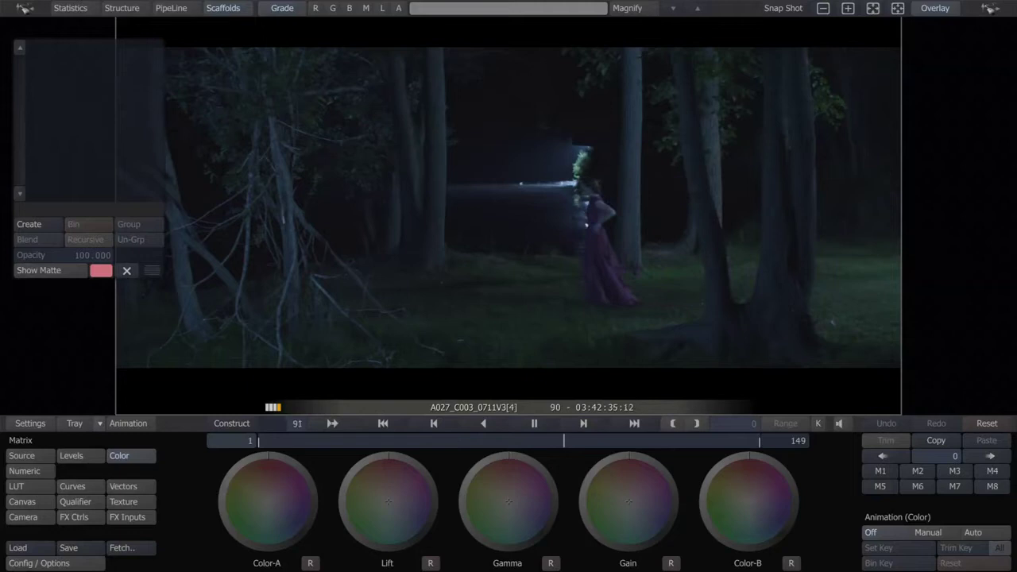
key("space")
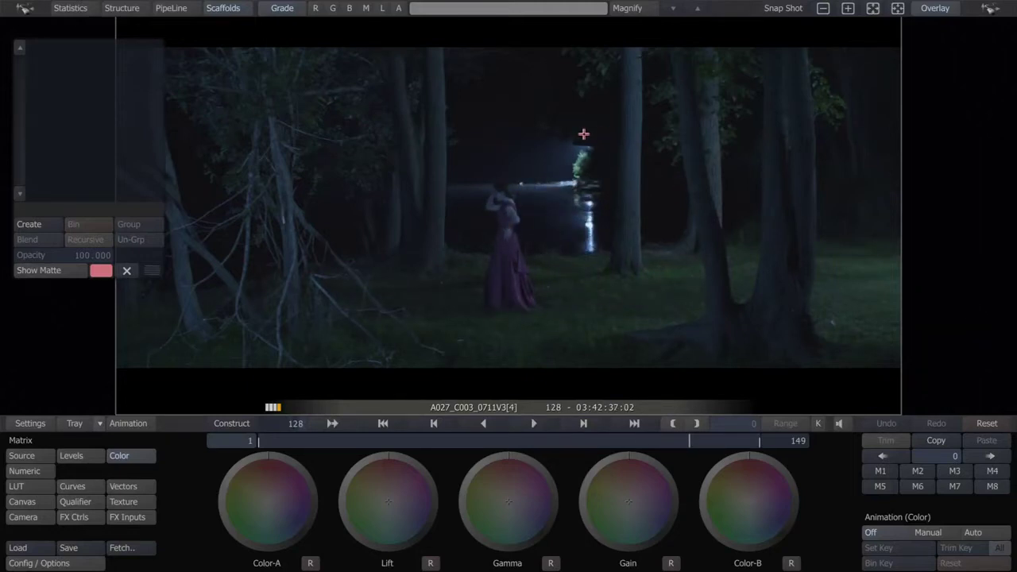
Step: Examine the hard dark edge above the lit foliage by the lake close up at frame 128
scroll(584, 134, "up", 6)
left_click_drag(583, 135, 615, 165)
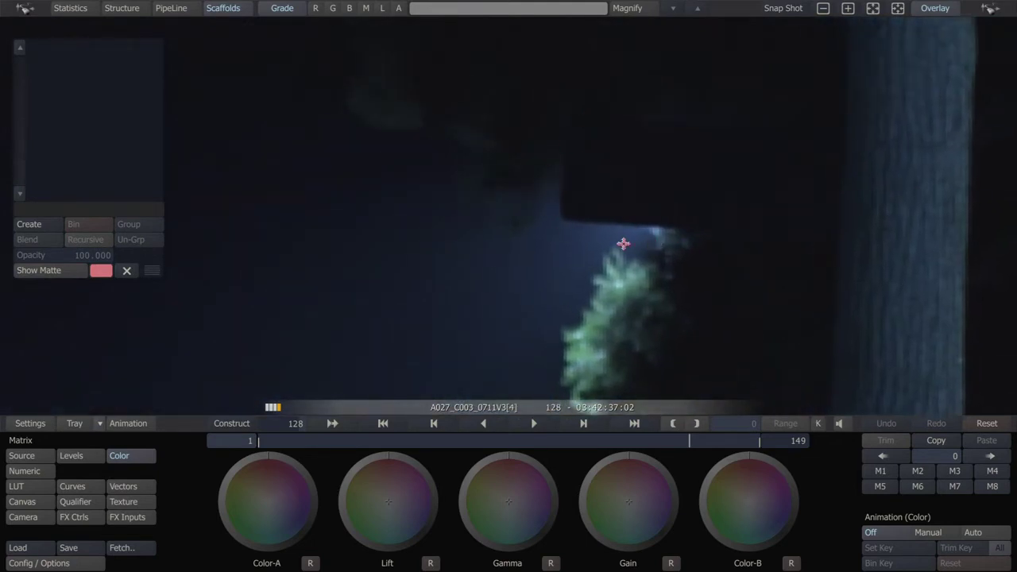
scroll(622, 243, "down", 1)
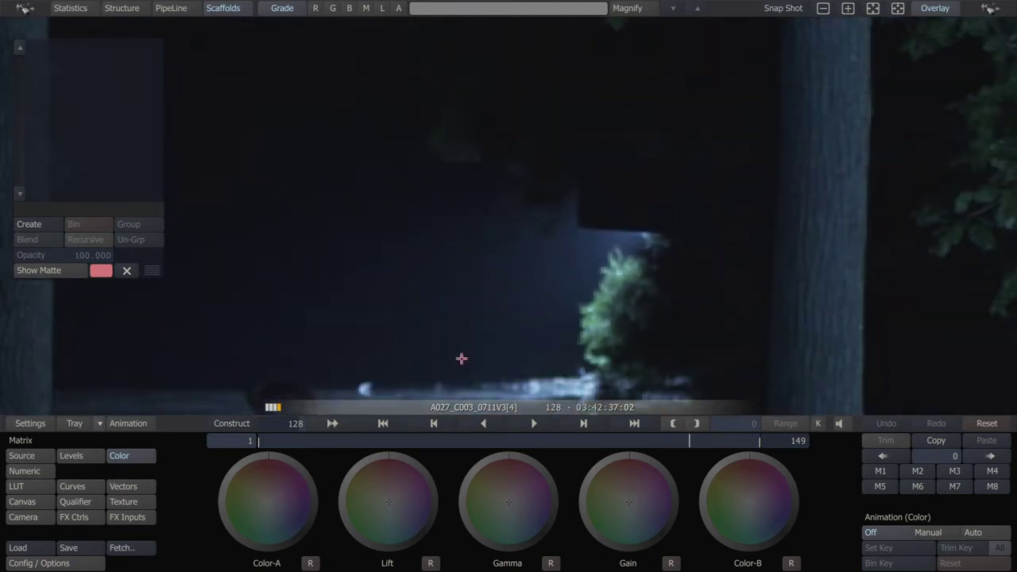
scroll(463, 357, "down", 4)
scroll(559, 148, "down", 3)
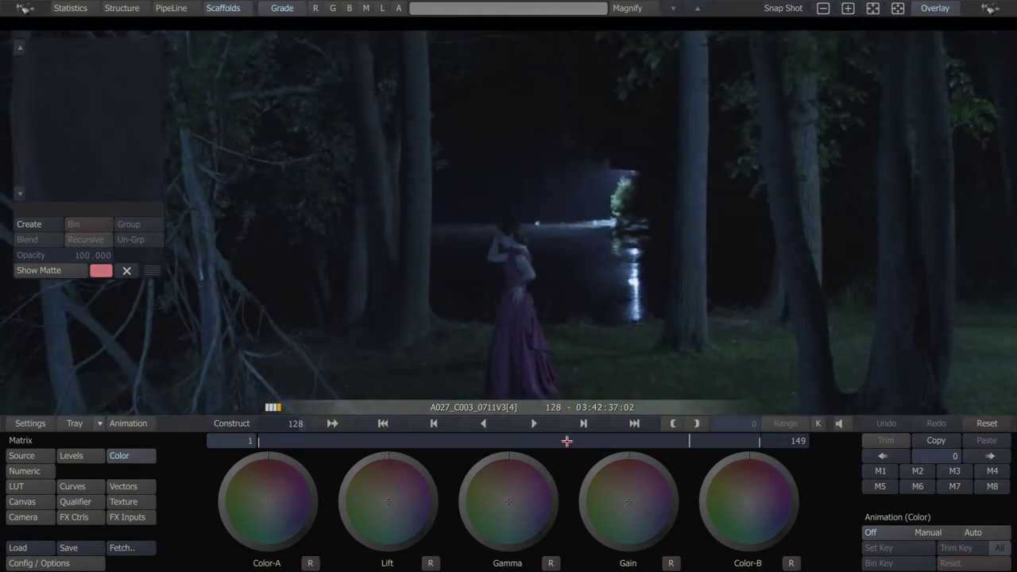
Step: Replay the woman's walk in front of the lake and stop at frame 119 with the whole picture in view
left_click_drag(566, 440, 482, 441)
key("space")
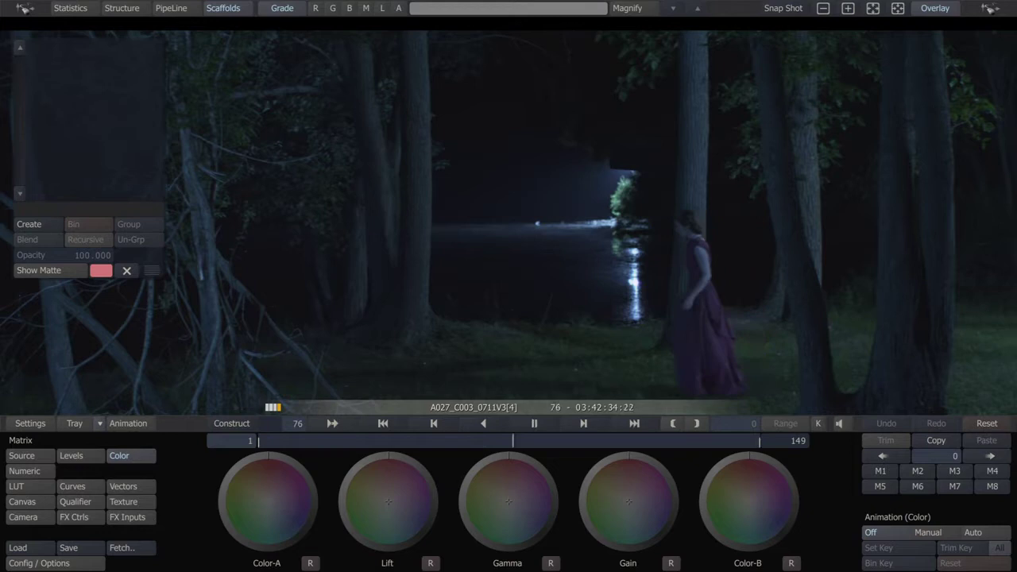
key("space")
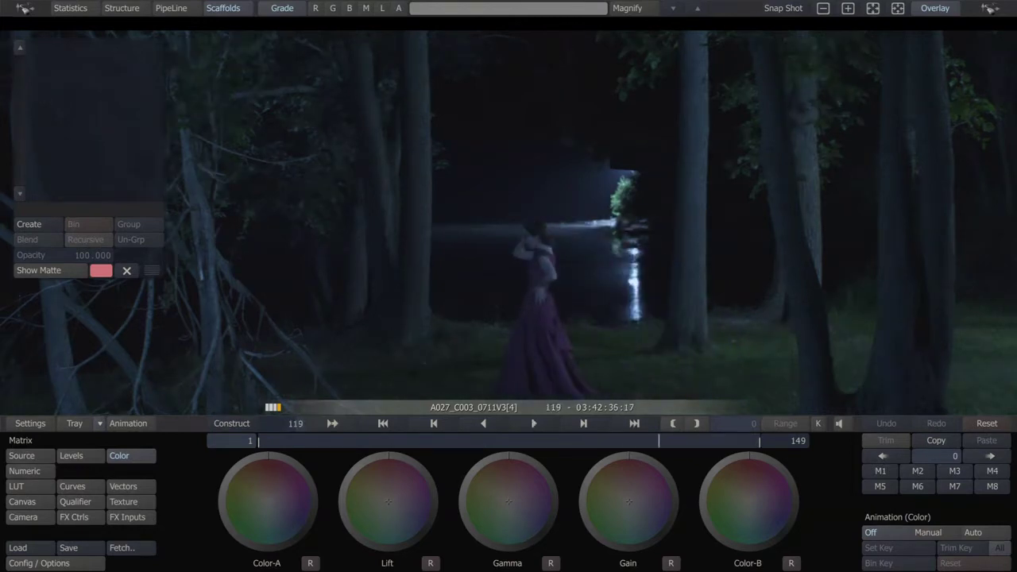
scroll(527, 310, "down", 1)
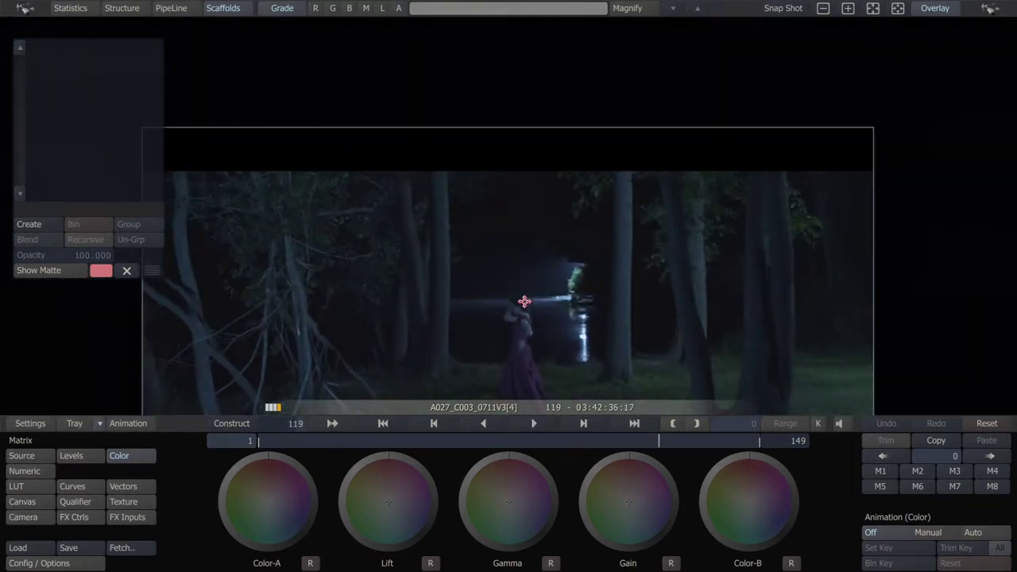
left_click_drag(524, 301, 544, 193)
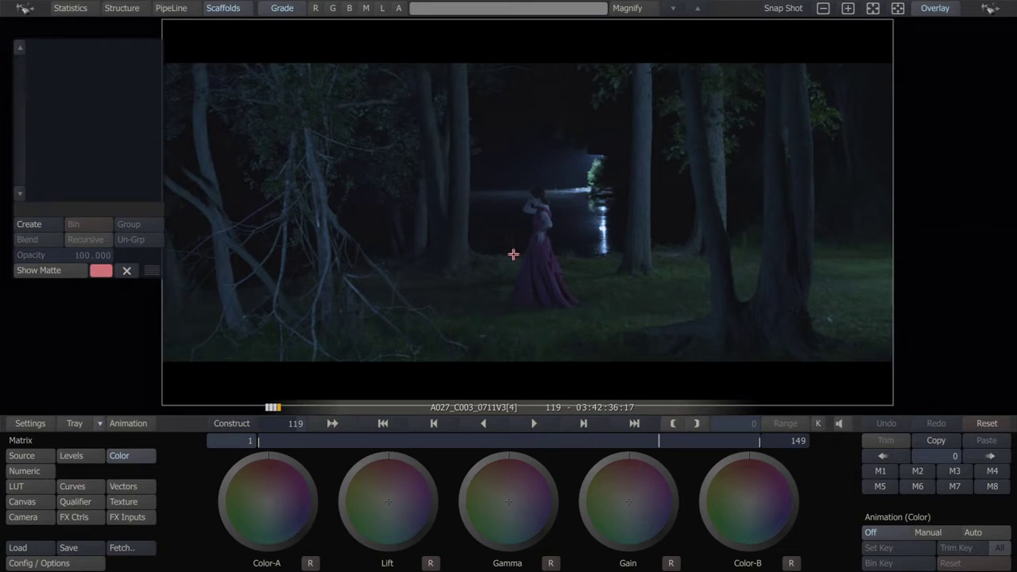
left_click_drag(504, 256, 501, 243)
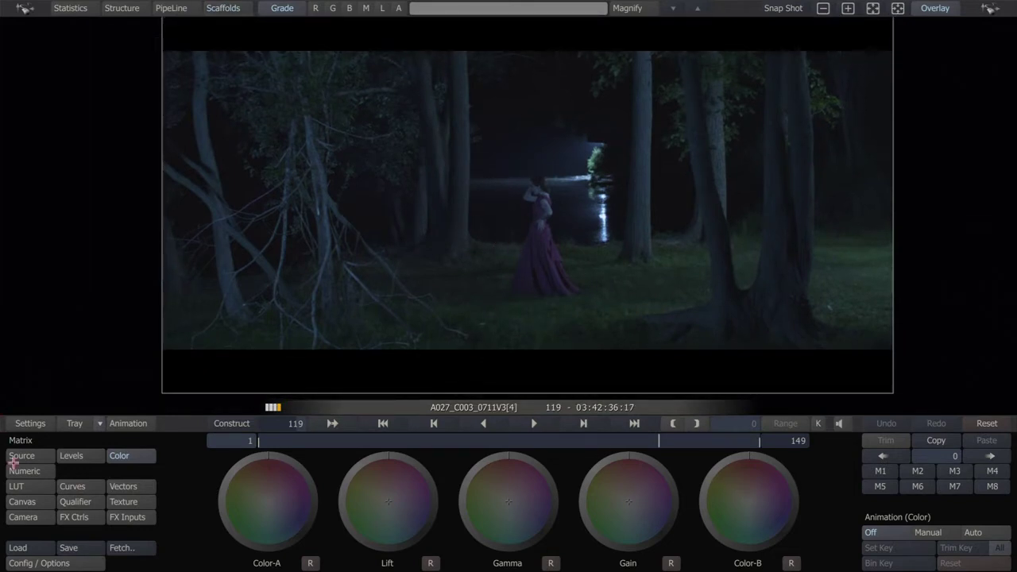
Step: Raise the upper midtones on the master curve and move its black point inward to deepen the shadows
left_click(69, 484)
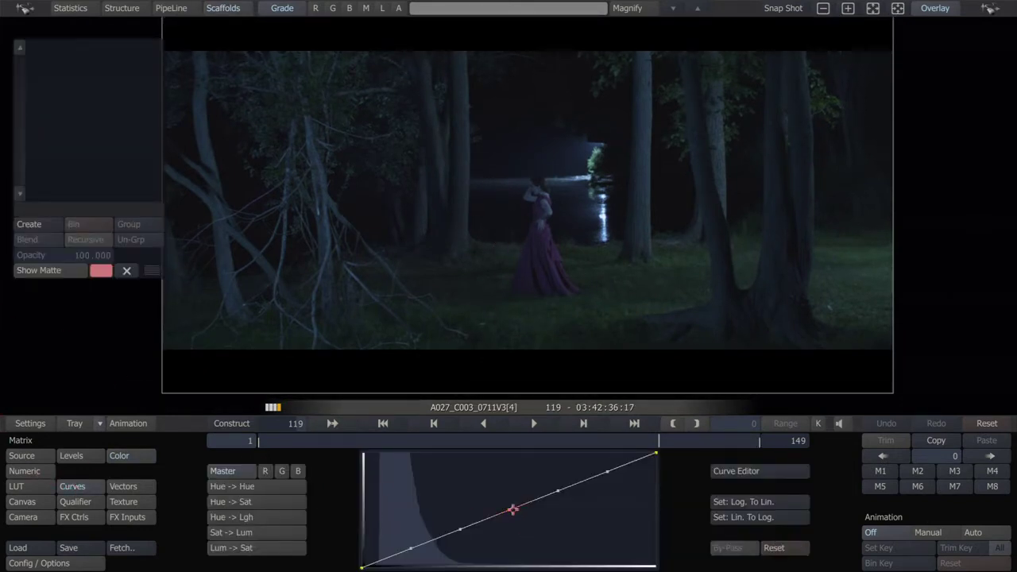
left_click_drag(513, 508, 564, 467)
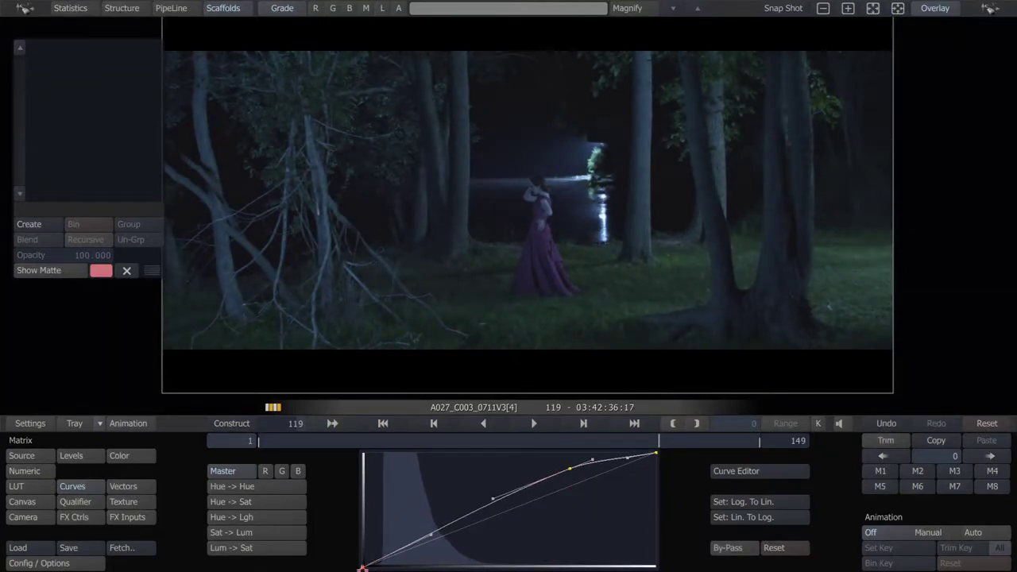
left_click_drag(362, 568, 379, 567)
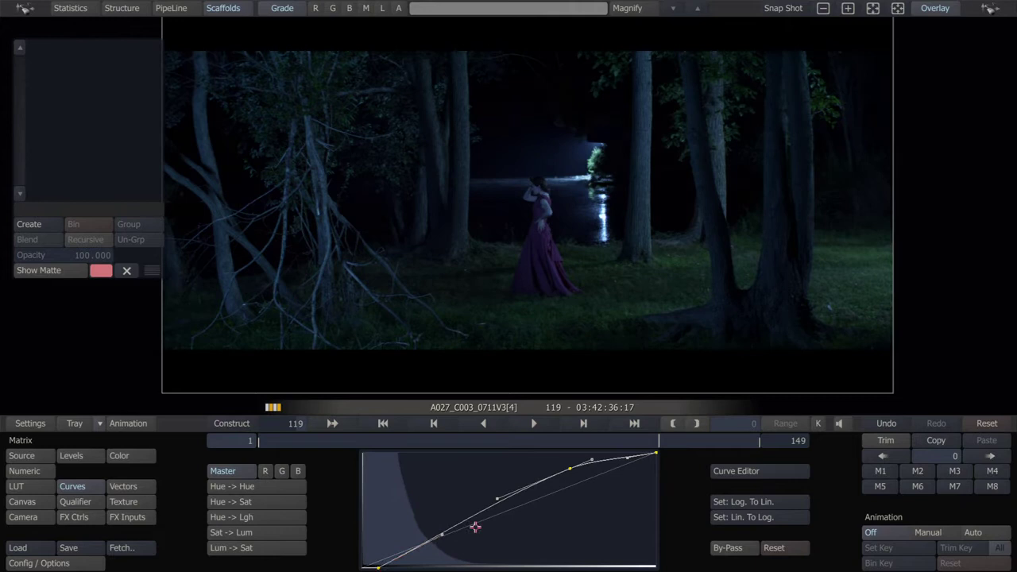
Step: Shift the gain colour balance slightly toward cyan to cool the night scene
left_click(118, 456)
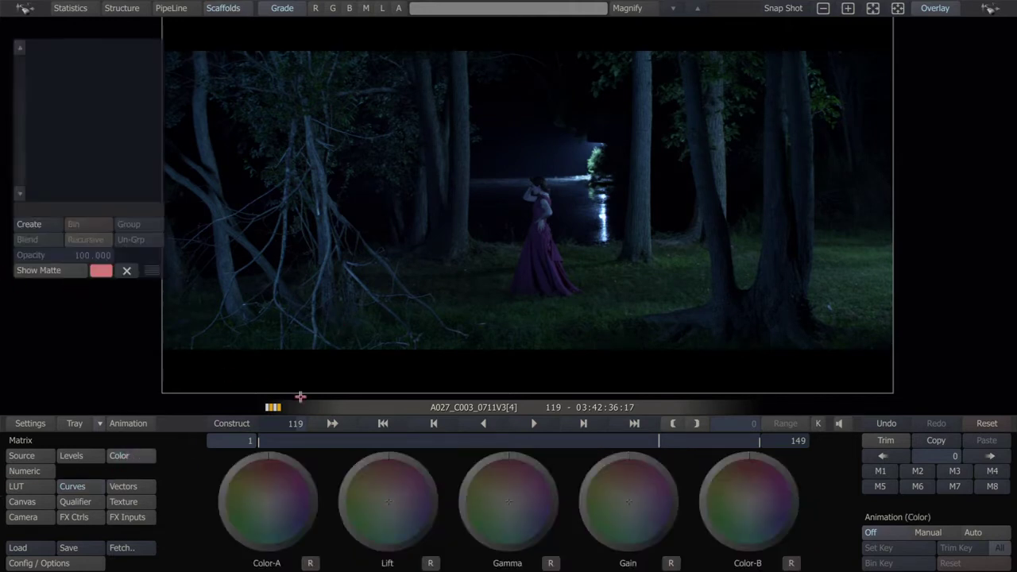
key("c")
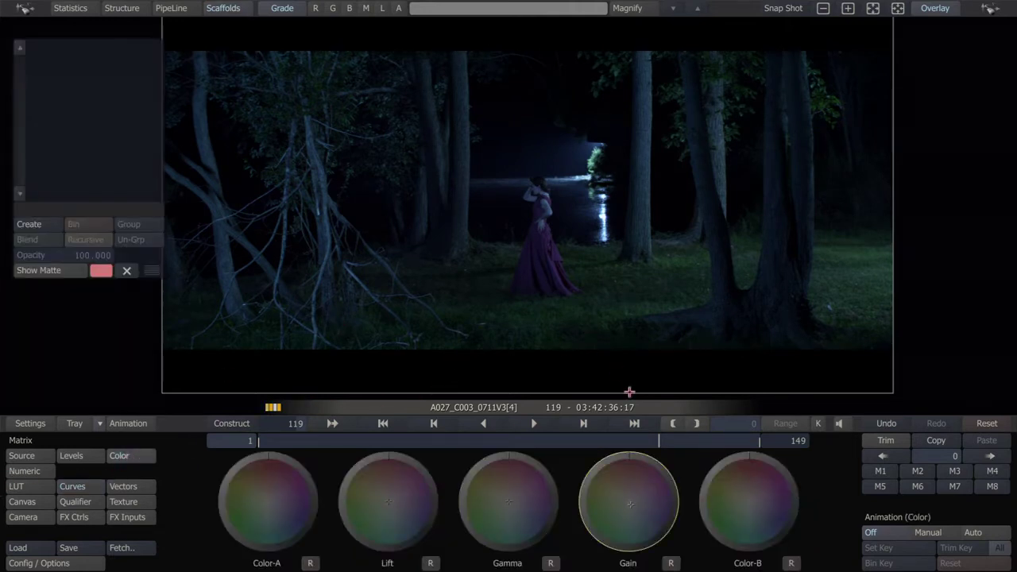
left_click_drag(635, 492, 641, 499)
left_click_drag(693, 446, 620, 461)
Step: Fine-tune the lift and gain balance and reduce the image's saturation with the Color-B control
key("z")
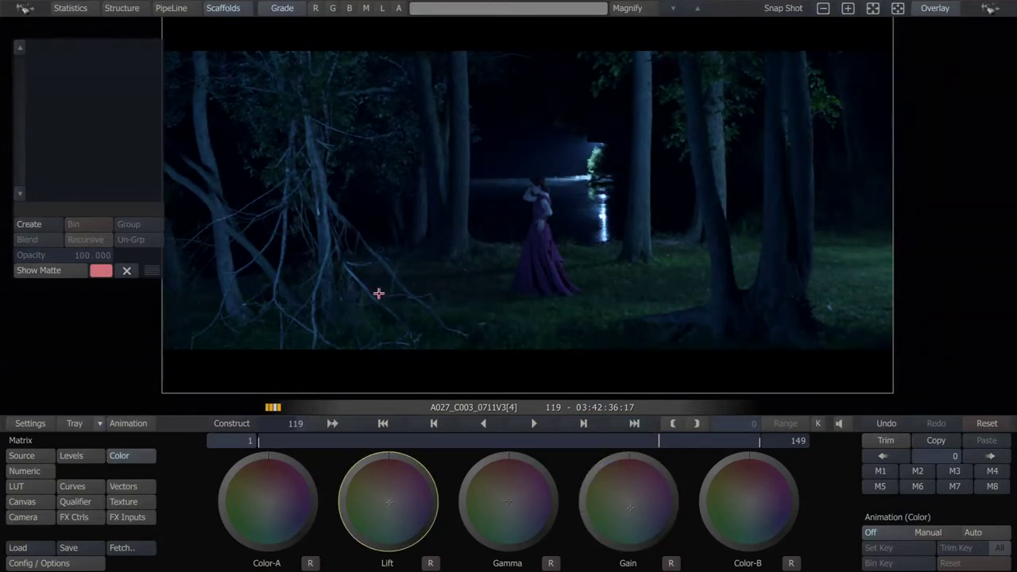
key("a")
key("b")
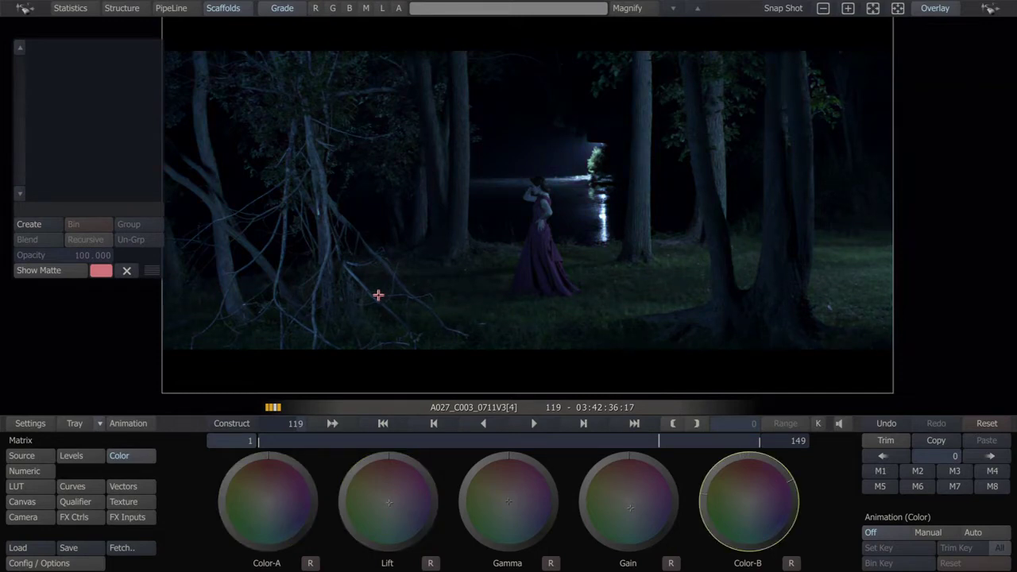
key("g")
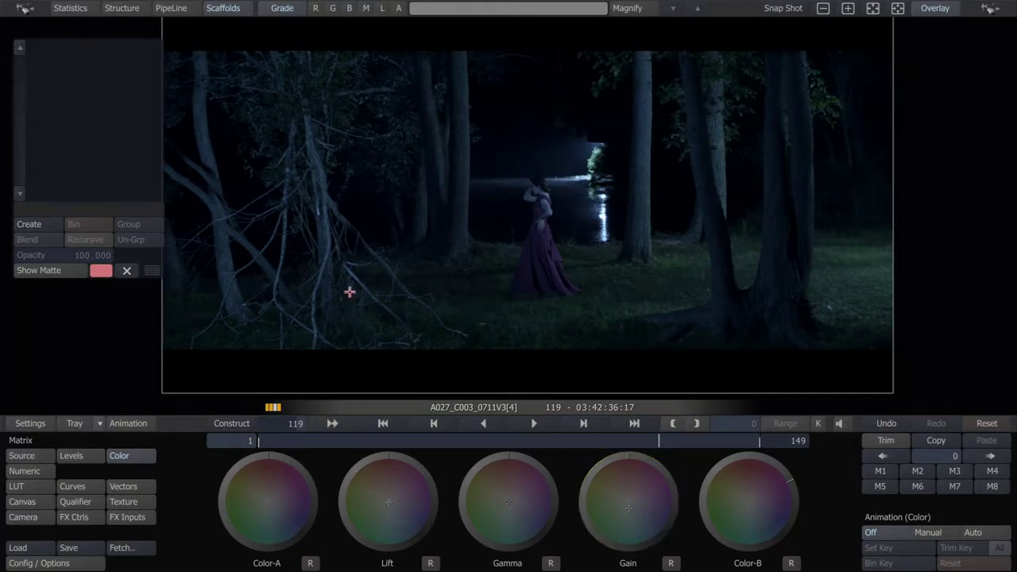
Step: Create a new scaffold above the primary grade and start a free-form shape on its canvas
left_click(31, 224)
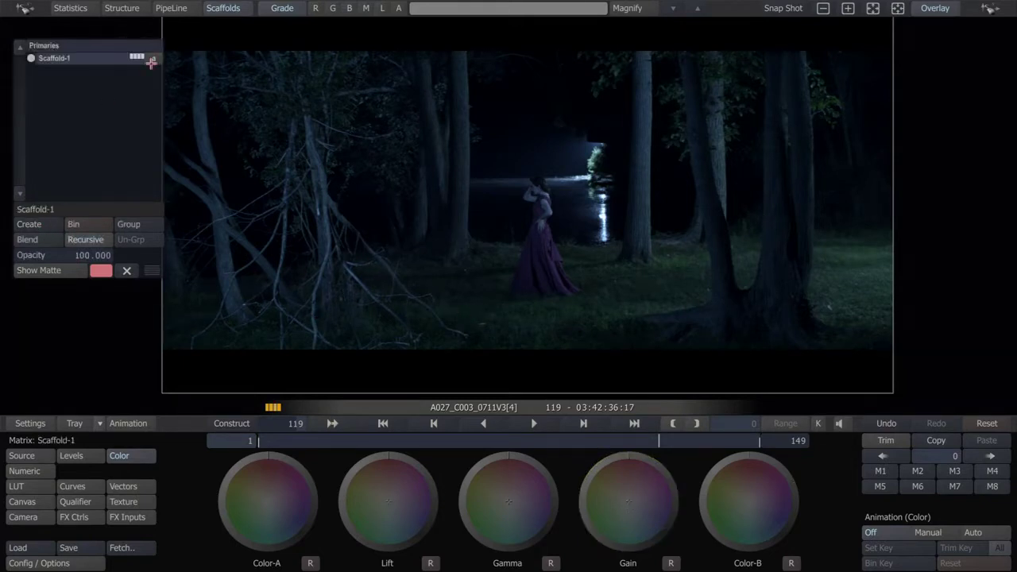
left_click(21, 502)
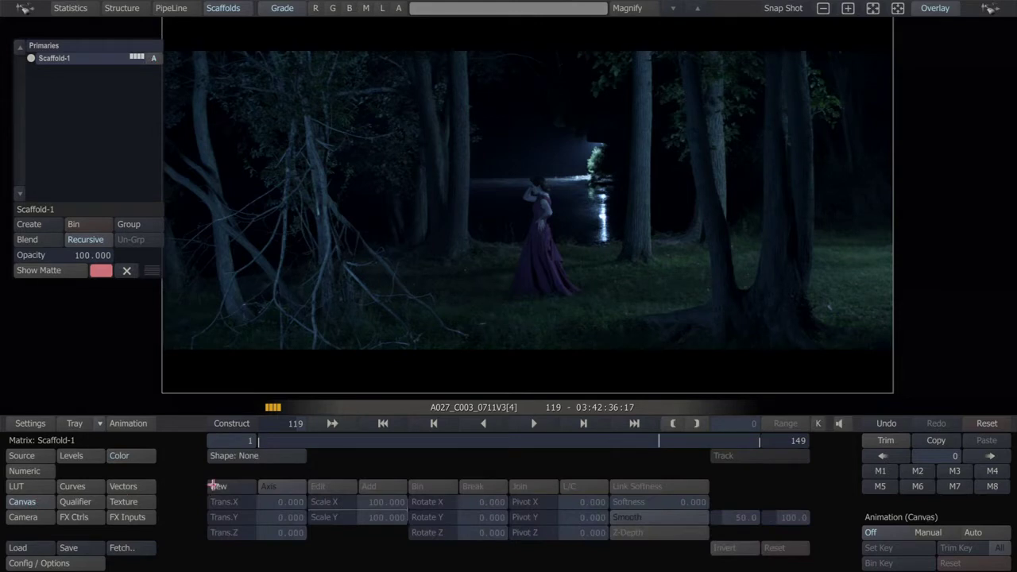
left_click(216, 486)
Step: Draw a closed free-form shape enclosing the outer trees and frame edges, dipping below the woman so the lake area stays outside it
scroll(401, 210, "down", 2)
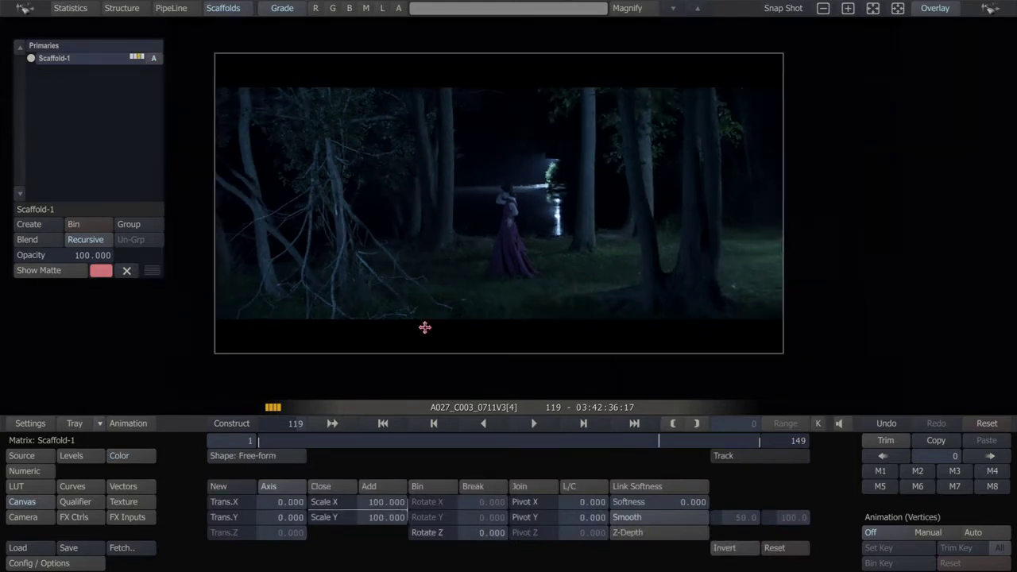
left_click_drag(425, 327, 426, 315)
left_click(325, 47)
left_click(471, 293)
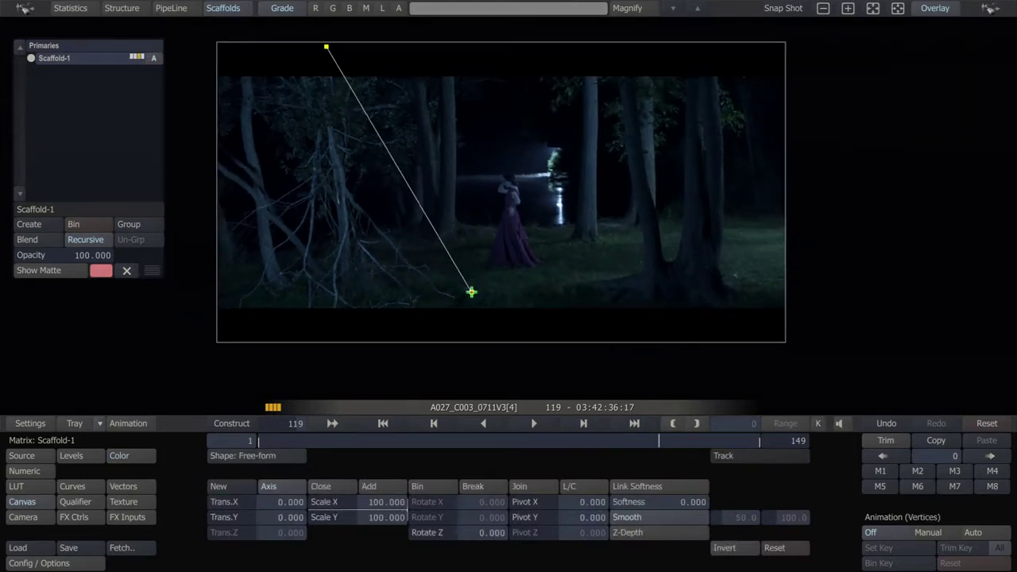
left_click(552, 325)
left_click(601, 47)
left_click(793, 46)
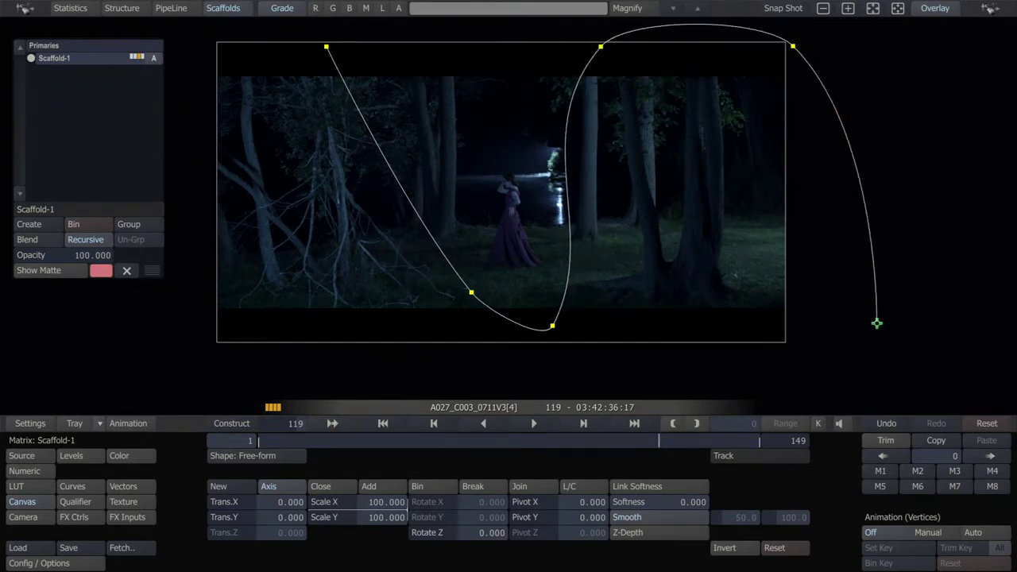
left_click(876, 323)
left_click(725, 399)
left_click(154, 385)
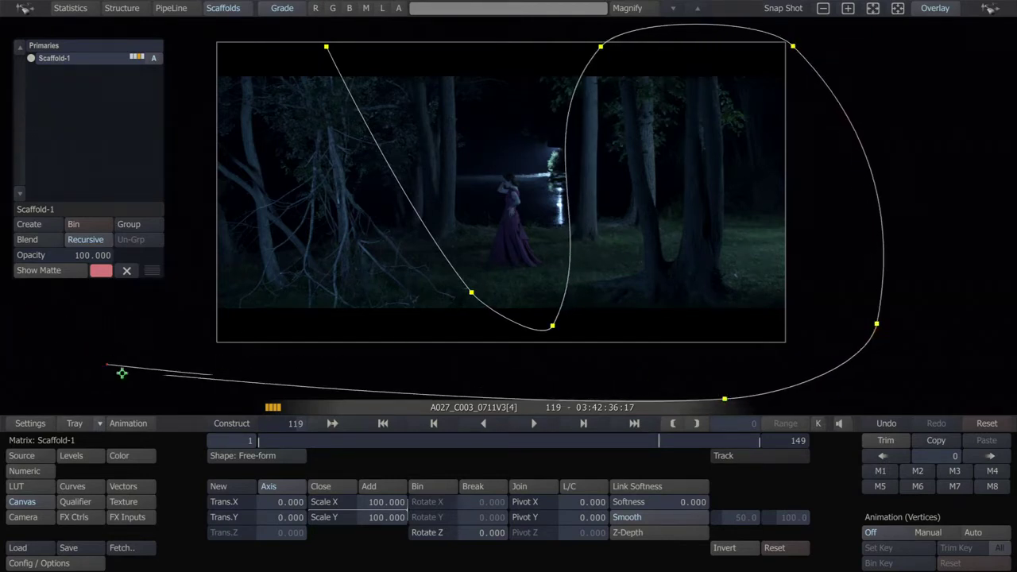
left_click(202, 25)
left_click(326, 47)
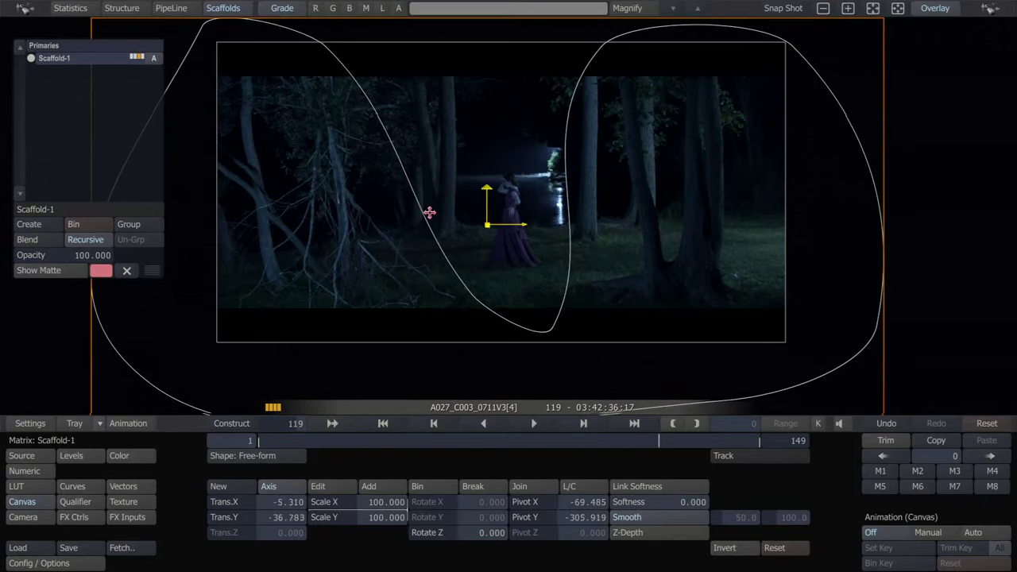
Step: Shift the shape down slightly, set its softness to 163.870 and adjust the softness outline's point below the woman
left_click_drag(429, 212, 422, 226)
left_click_drag(691, 501, 670, 477)
left_click(354, 487)
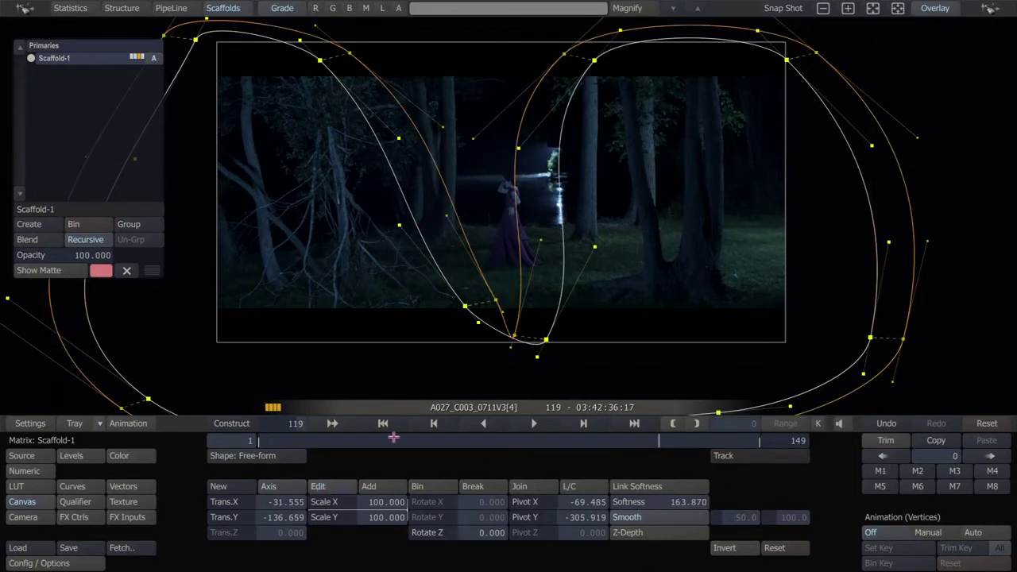
left_click_drag(515, 336, 536, 300)
Step: Move the shape to X 78.887, Y -73.652 and spread its lower points apart below the woman
left_click(291, 485)
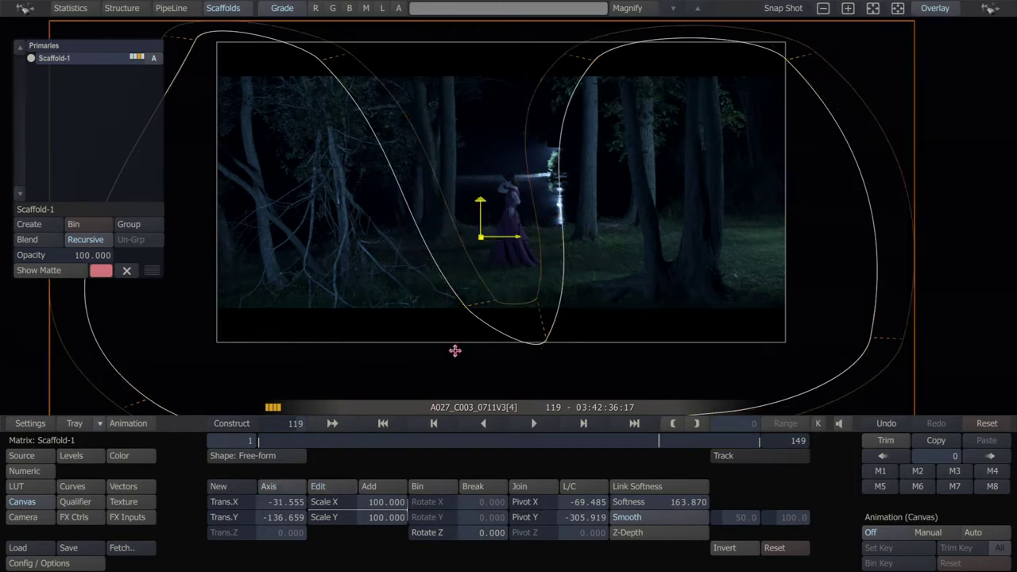
left_click_drag(454, 349, 451, 313)
left_click(343, 481)
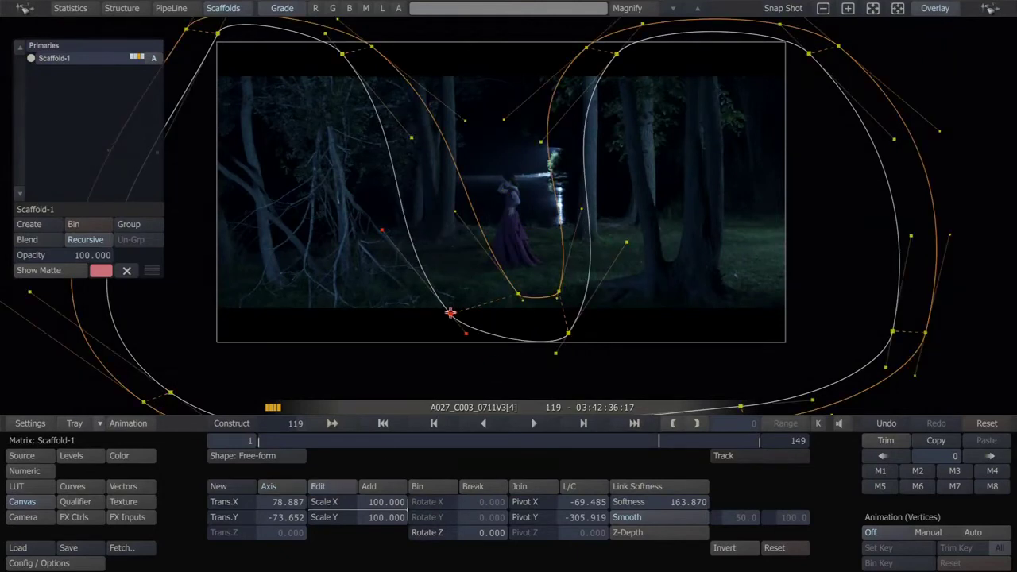
left_click_drag(569, 333, 600, 321)
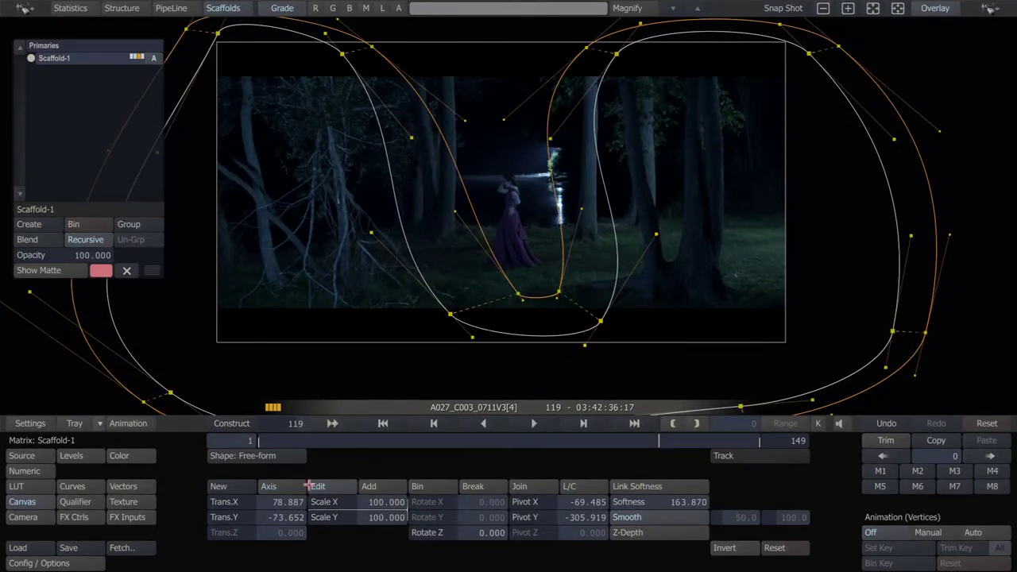
Step: Finish point editing on the large free-form shape and adjust the overall gamma and gain levels of Scaffold-1
left_click(274, 486)
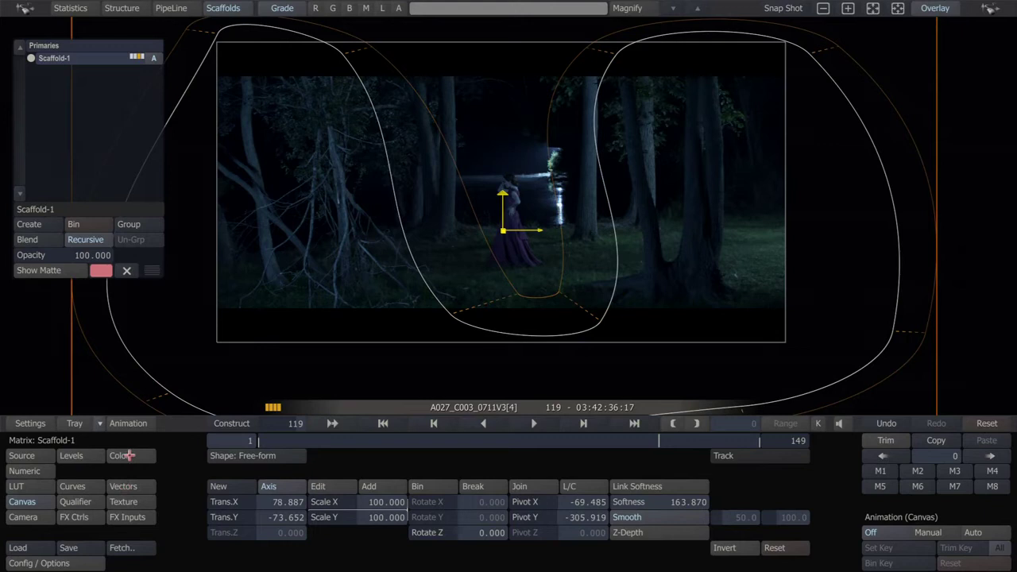
left_click(124, 455)
key("b")
key("v")
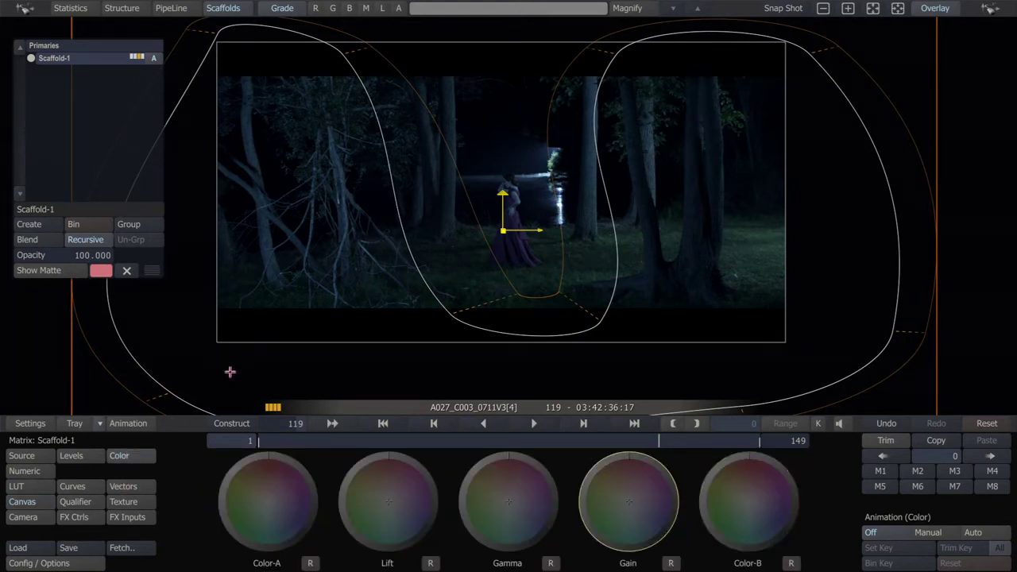
key("c")
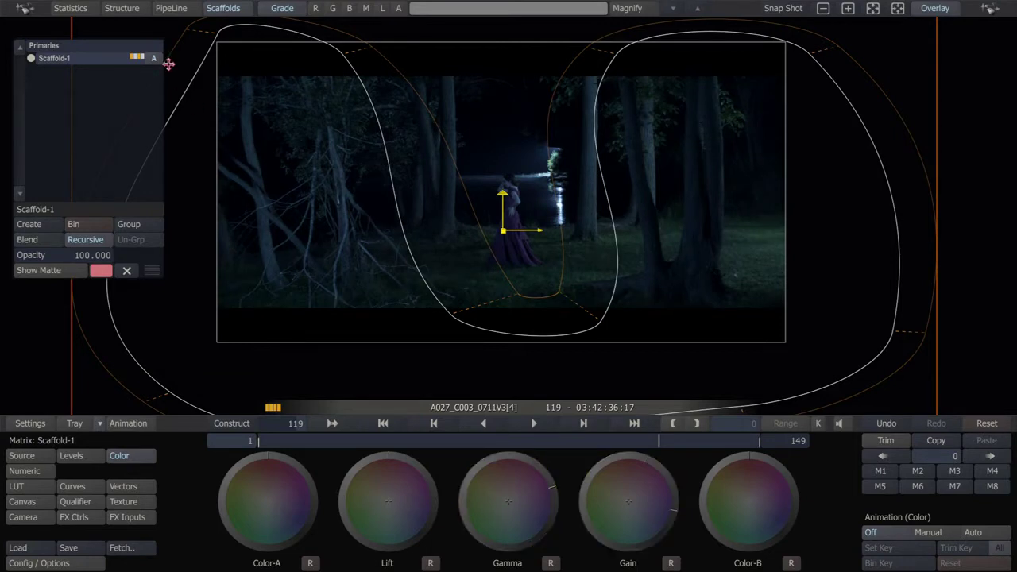
Step: Create a recursive scaffold above the primaries for the dark block above the lit lakeside tree and name it treefix
left_click(149, 45)
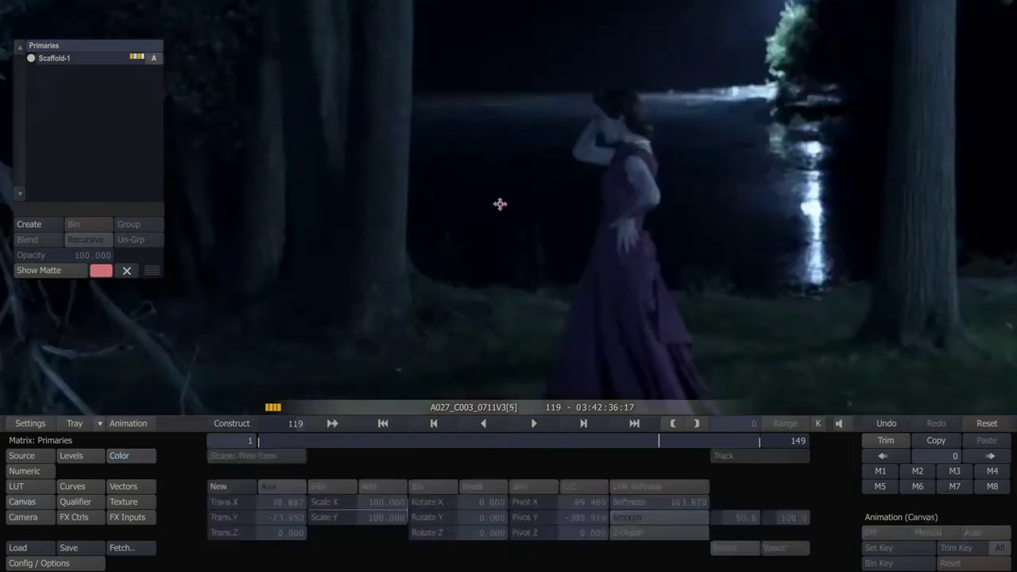
scroll(501, 205, "down", 5)
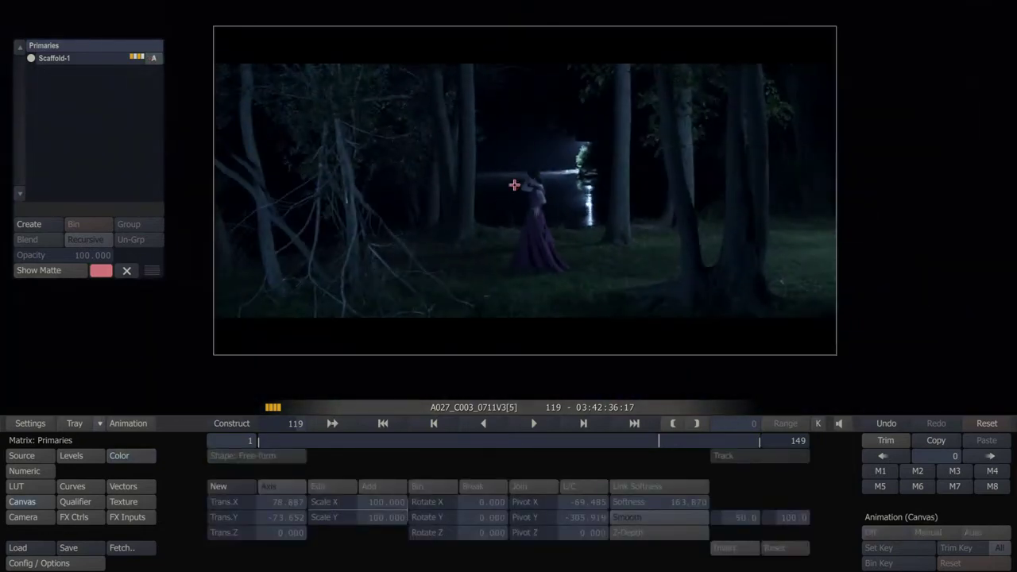
left_click_drag(530, 143, 460, 183)
scroll(554, 196, "up", 5)
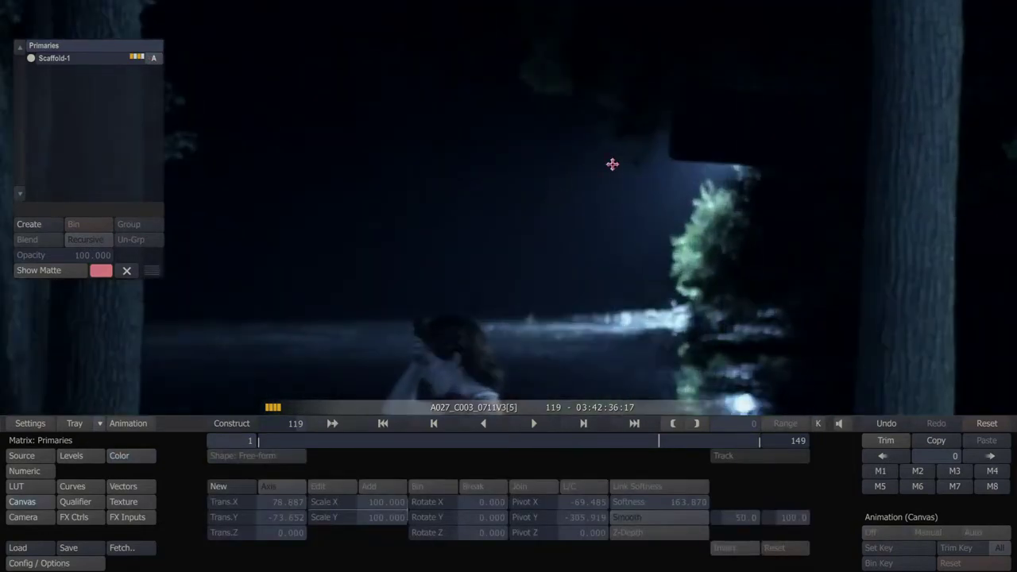
left_click_drag(612, 163, 481, 304)
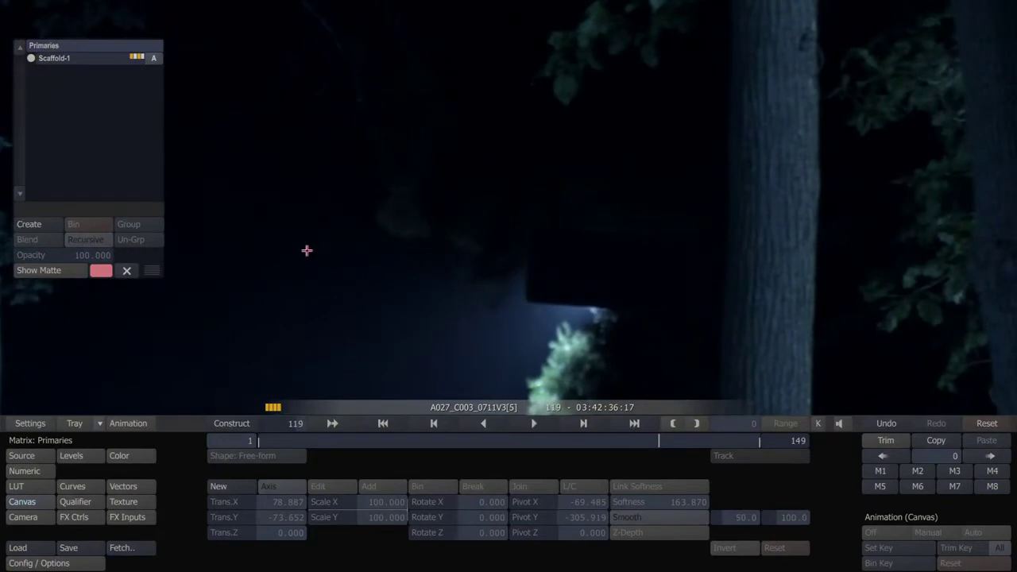
left_click(30, 225)
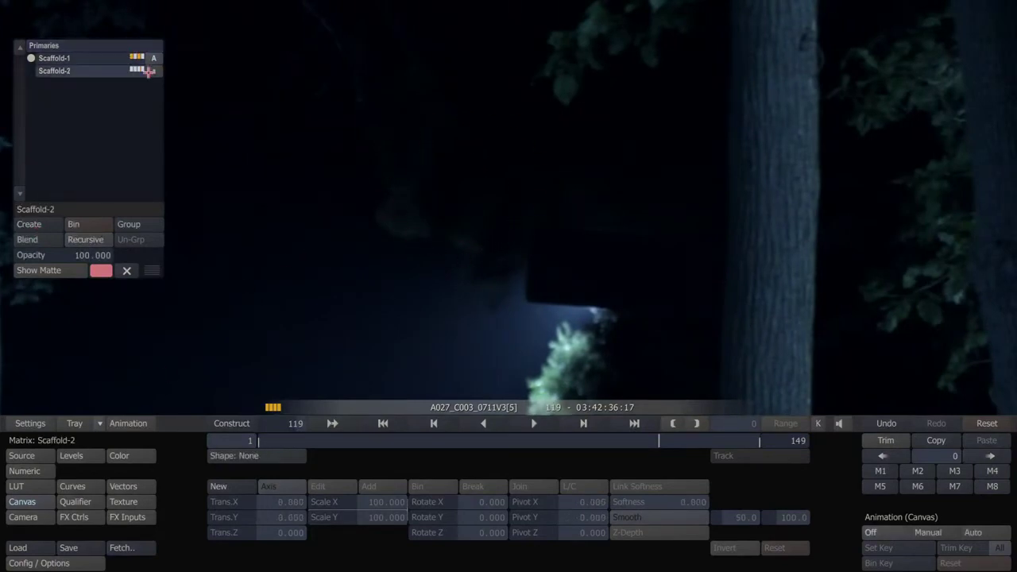
left_click(97, 239)
left_click_drag(76, 210, 2, 201)
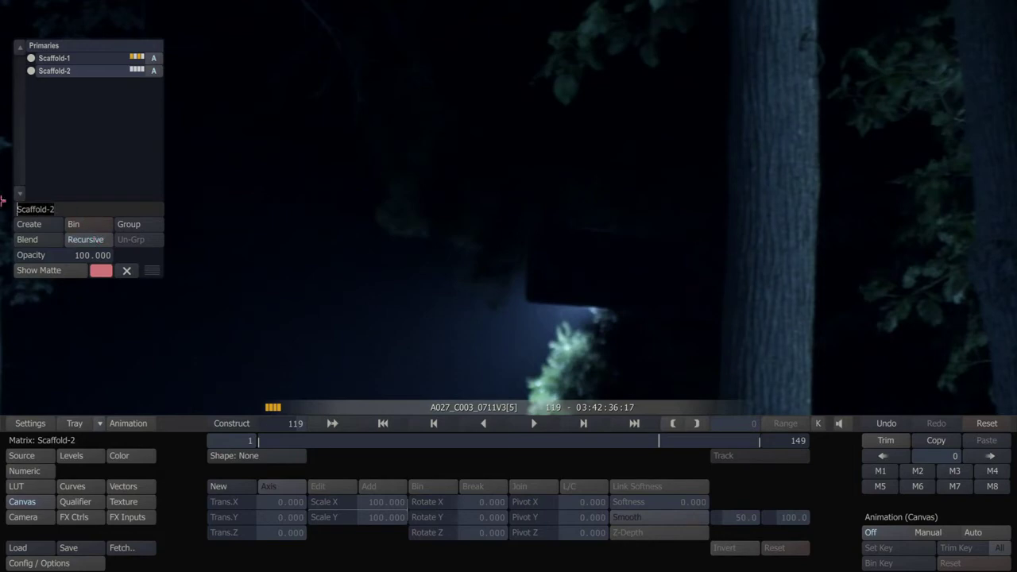
type("treefix")
key("Return")
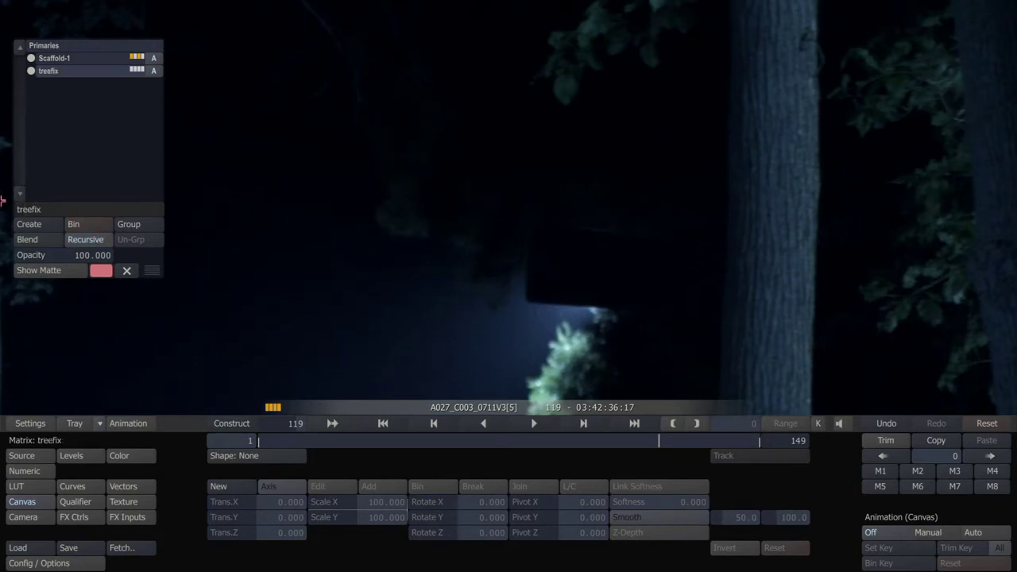
Step: Draw a closed free-form shape around the dark foliage up and to the left of the black rectangular block
left_click_drag(385, 241, 358, 191)
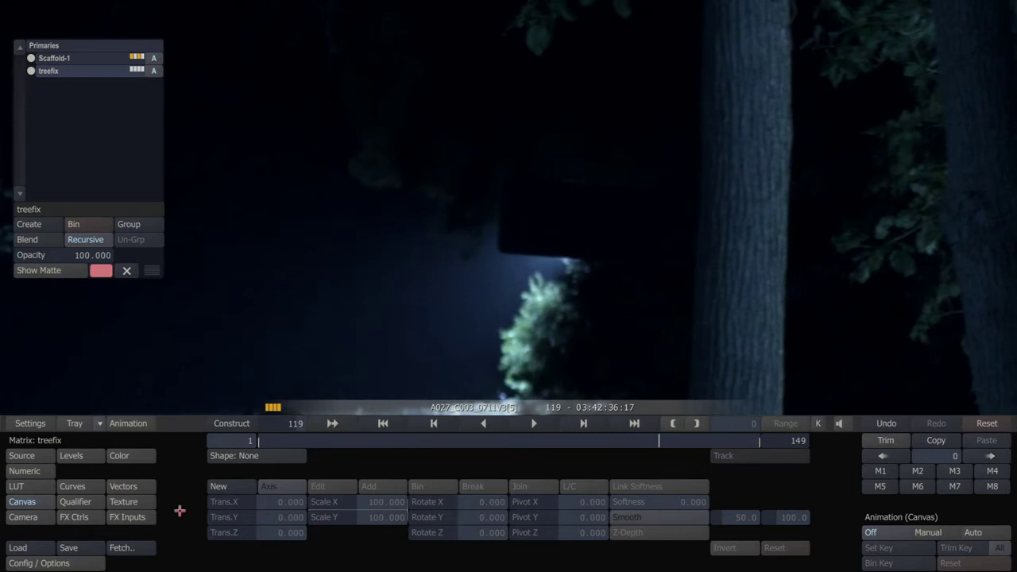
left_click(229, 482)
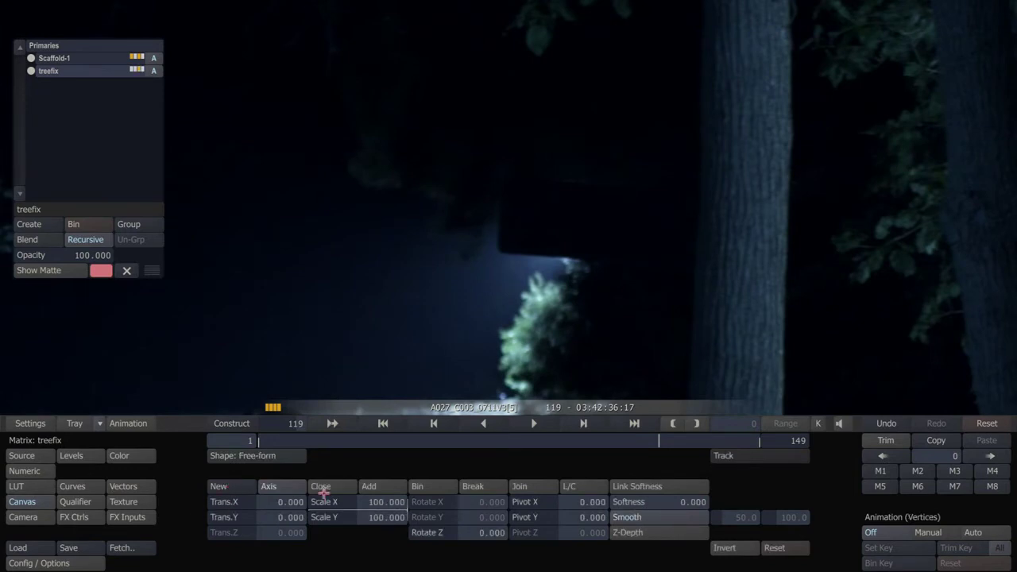
left_click(344, 81)
left_click(353, 112)
left_click(363, 130)
left_click(356, 160)
left_click(382, 185)
left_click(419, 189)
left_click(452, 187)
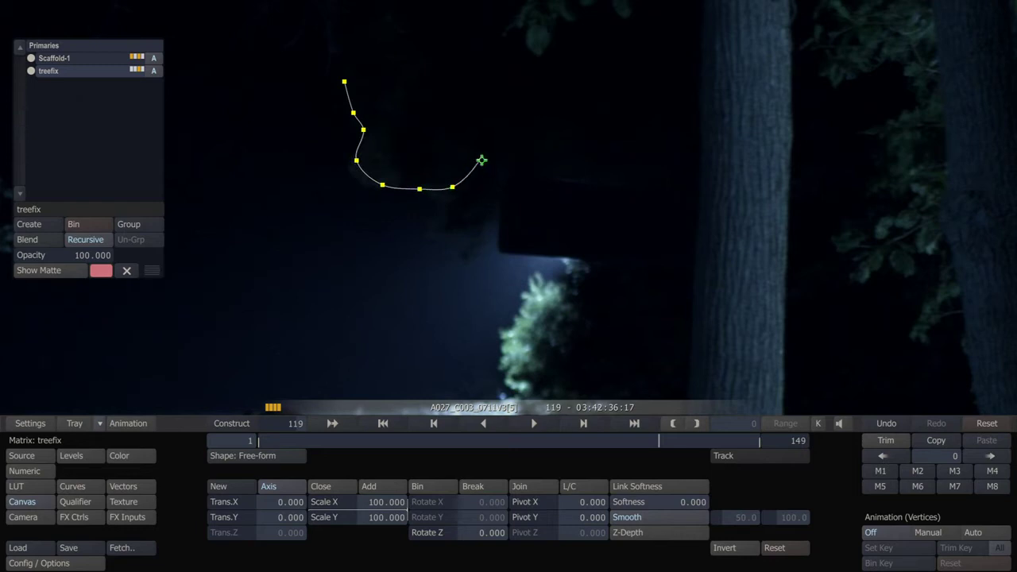
left_click(490, 158)
left_click(492, 112)
left_click(463, 65)
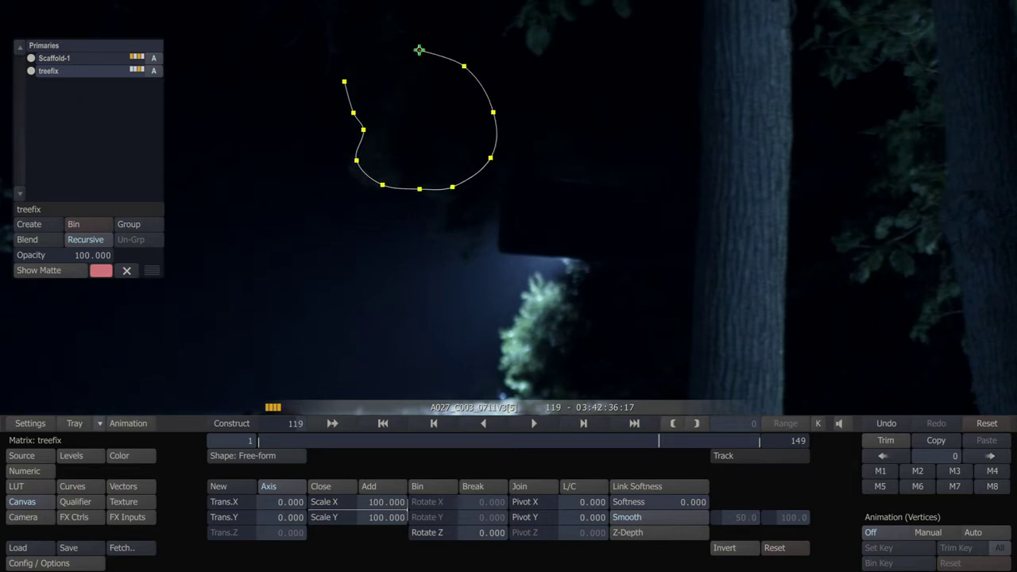
left_click(413, 49)
left_click(345, 81)
left_click(344, 80)
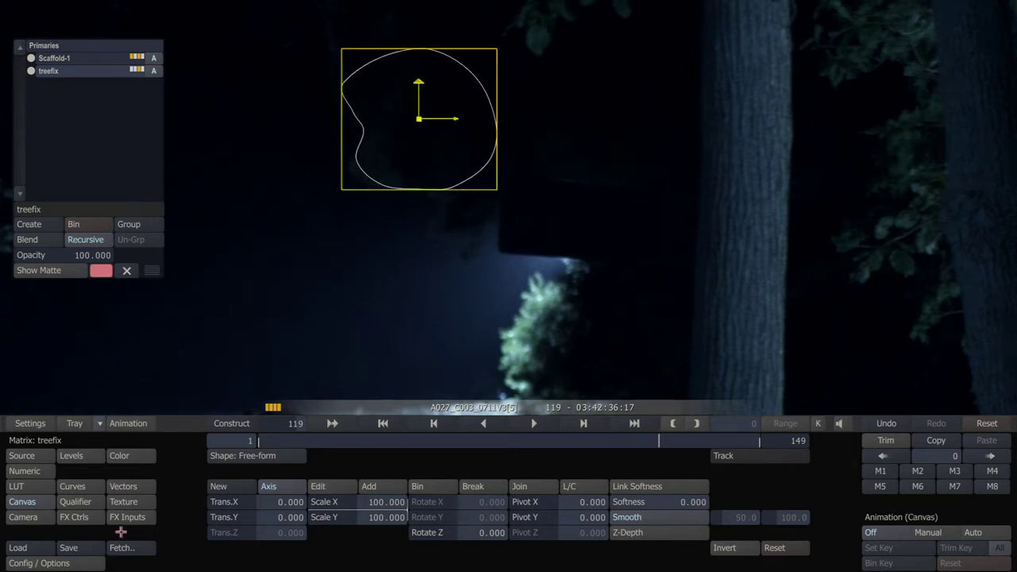
Step: Set the treefix texture to Map On Canvas and move the shape to X 117.689, Y -149.612 over the black block
left_click(123, 502)
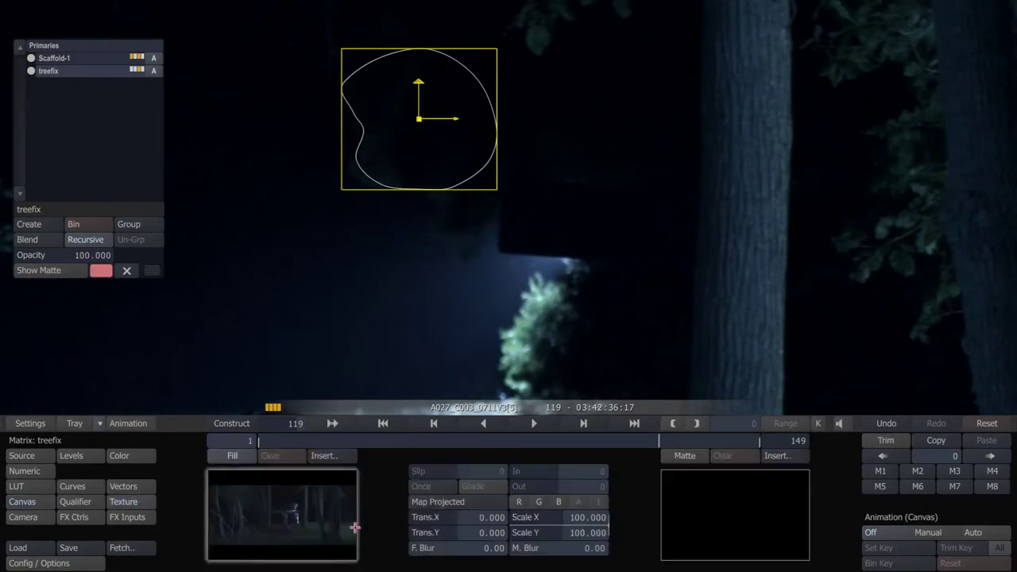
left_click(461, 502)
left_click(445, 450)
left_click_drag(434, 182, 541, 247)
scroll(529, 271, "up", 3)
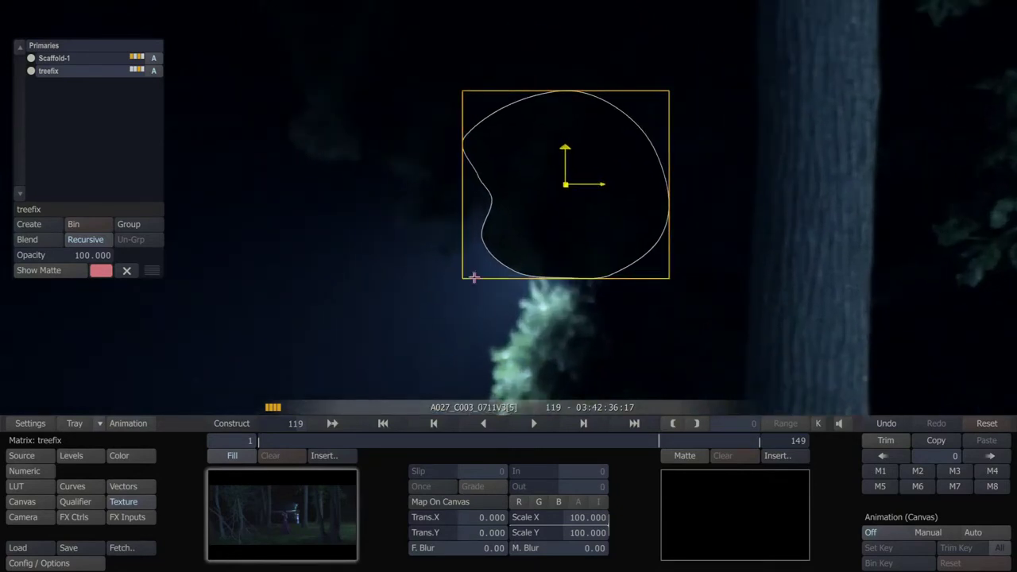
Step: Set the treefix shape's softness to 12.000 and reposition it at X 112.565, Y -132.528 just above the lit tree
left_click(24, 501)
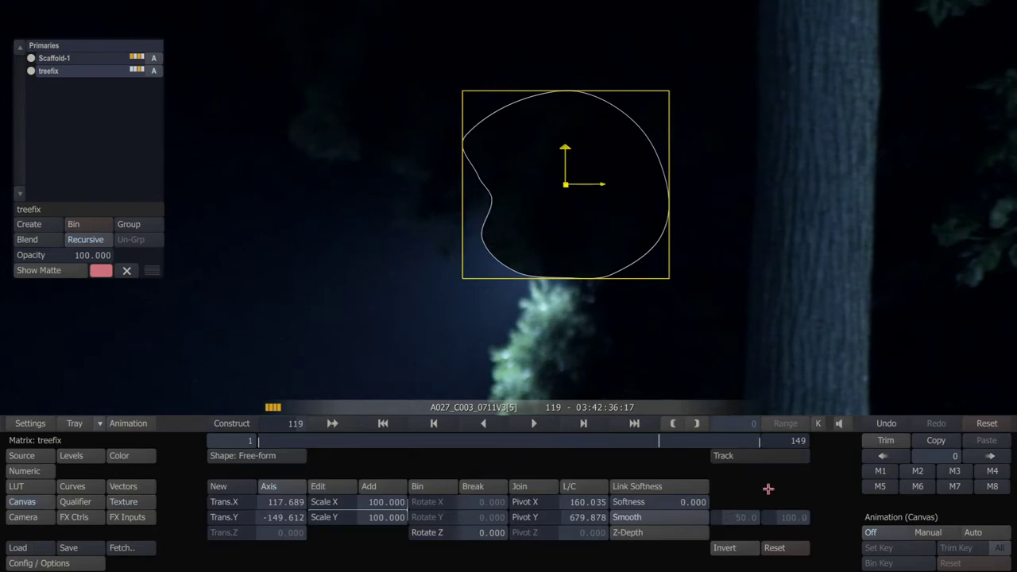
left_click_drag(671, 502, 675, 501)
left_click(147, 46)
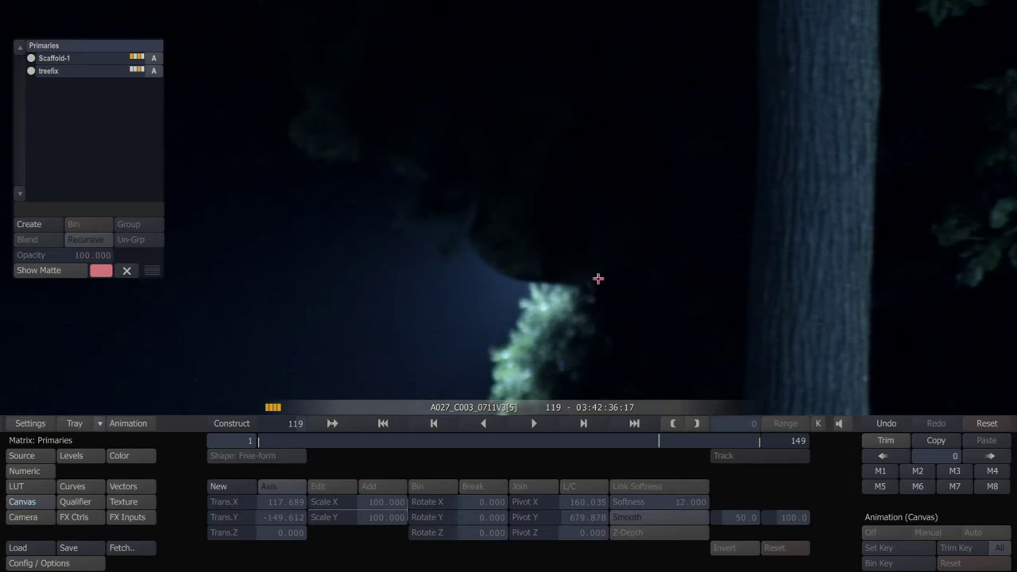
left_click(554, 215)
left_click_drag(567, 221, 561, 215)
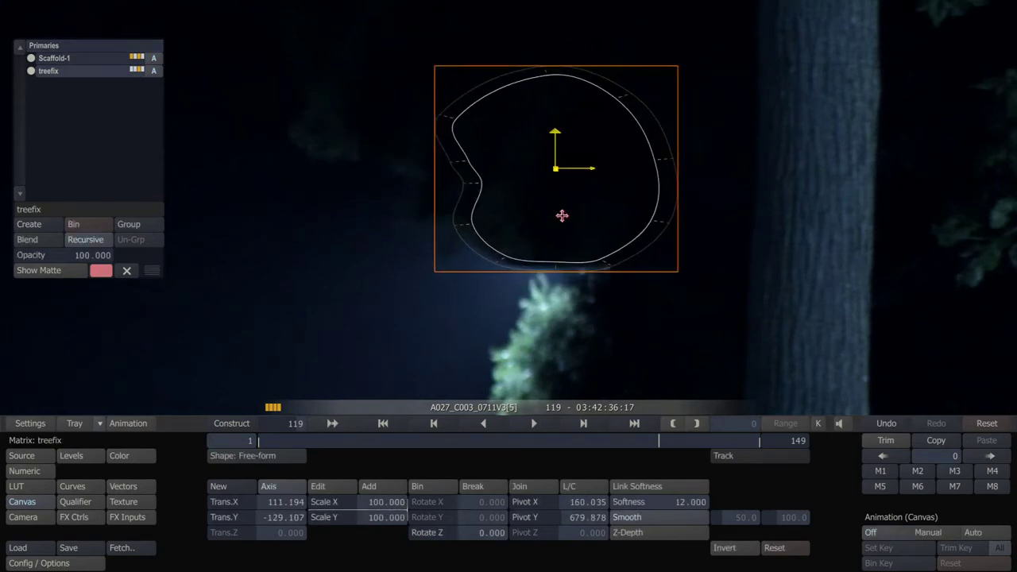
left_click(117, 42)
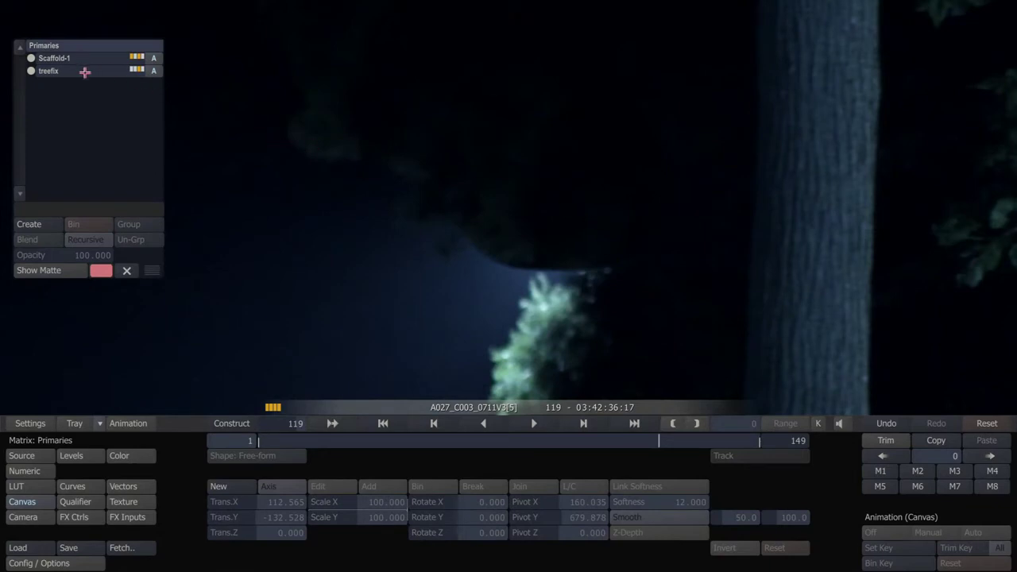
Step: Edit the treefix shape's points, raising the inner outline's lower edge and adjusting both outlines at the lower left to widen the soft falloff
left_click_drag(554, 272, 484, 269)
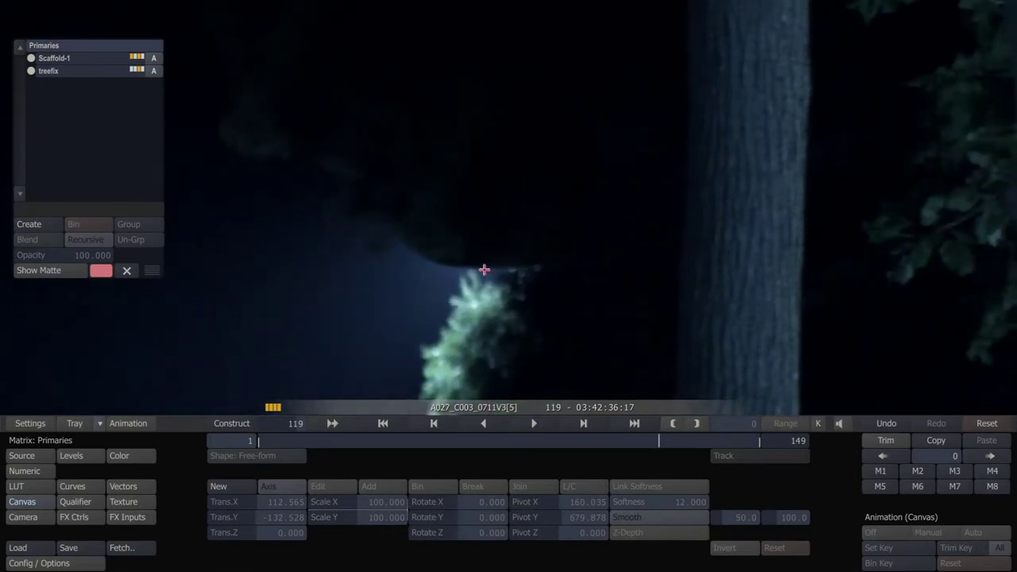
scroll(484, 270, "up", 1)
left_click_drag(485, 235, 501, 237)
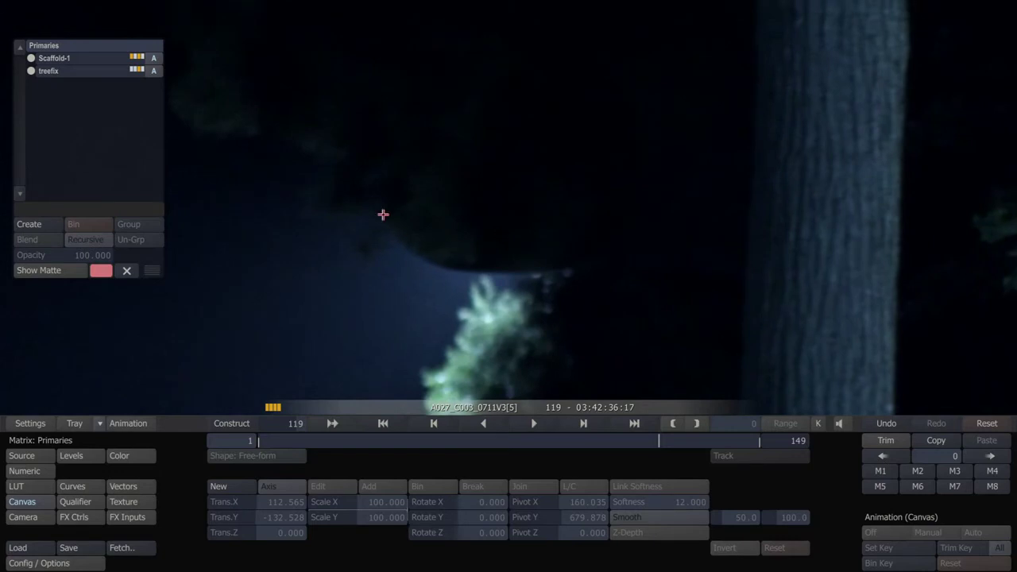
left_click(71, 68)
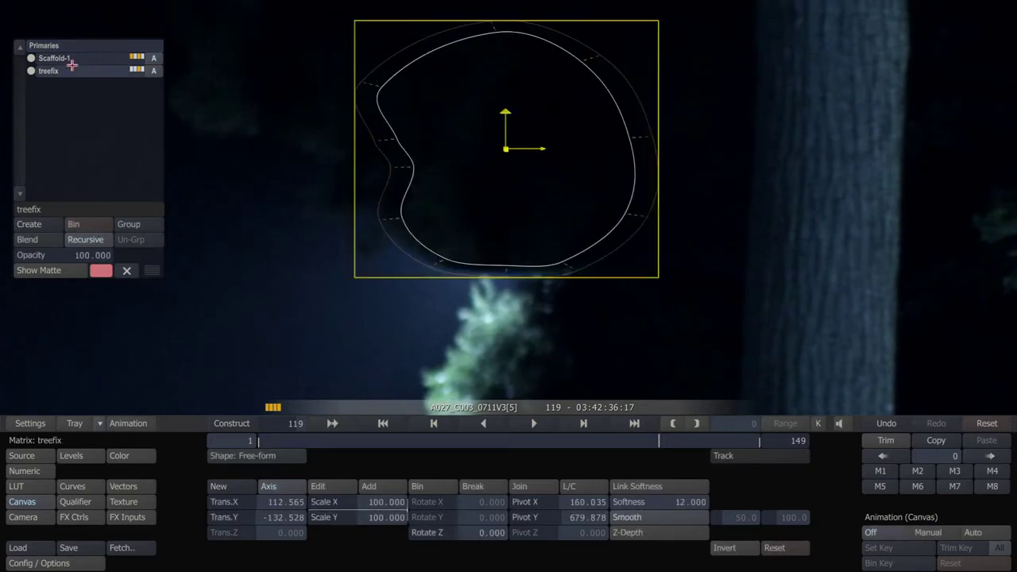
left_click(317, 487)
left_click_drag(509, 283, 509, 252)
left_click_drag(442, 256, 449, 255)
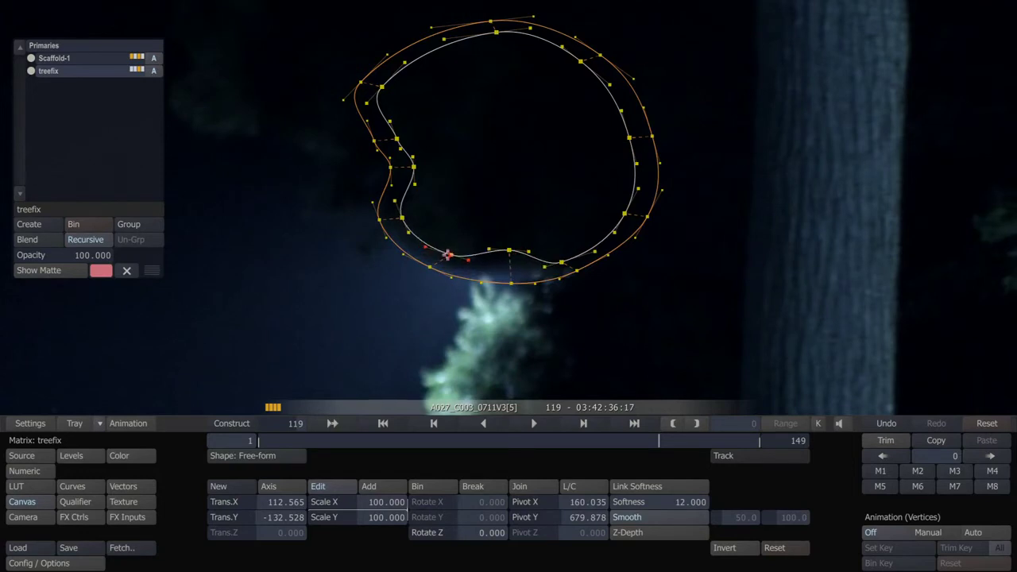
left_click_drag(402, 213, 411, 215)
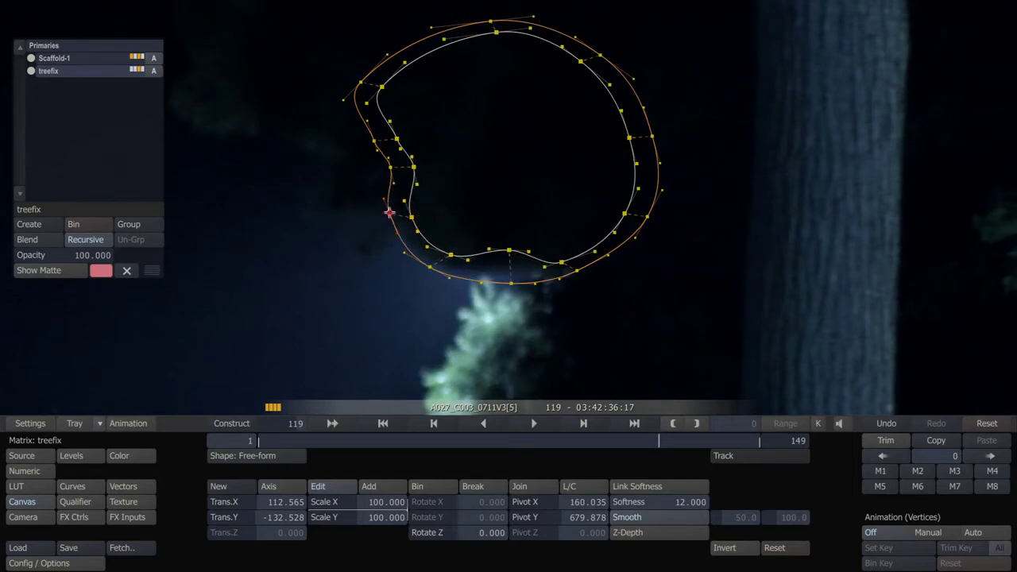
left_click_drag(429, 267, 450, 258)
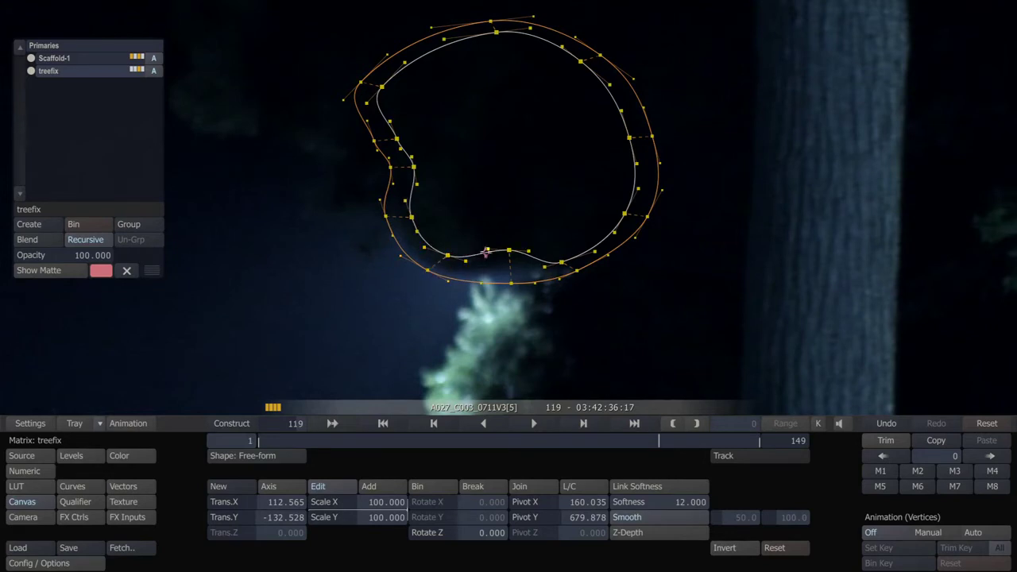
Step: Pull the softness outline's lower-right, right and upper-right points outward, away from the inner shape
left_click_drag(576, 271, 630, 299)
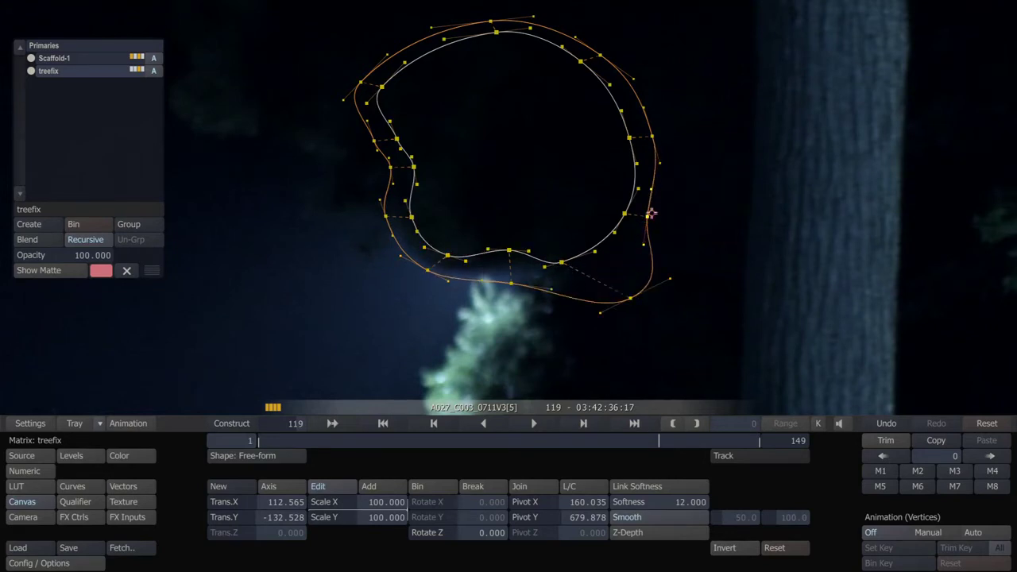
left_click_drag(651, 212, 696, 212)
left_click_drag(706, 117, 706, 175)
left_click_drag(666, 204, 704, 166)
left_click_drag(616, 130, 620, 113)
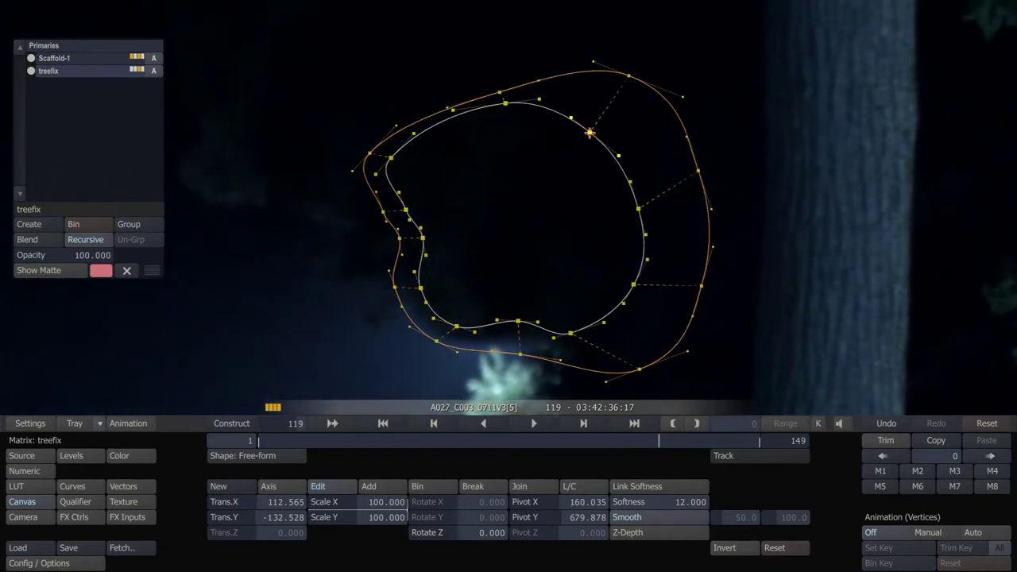
Step: Pull the inner outline's right-hand points inward, spread the softness outline's top and upper-left points outward, and reshape the left edge
left_click_drag(590, 131, 537, 148)
mouse_move(636, 210)
left_mouse_down()
mouse_move(588, 213)
mouse_move(638, 190)
left_mouse_up()
left_click_drag(634, 283, 602, 256)
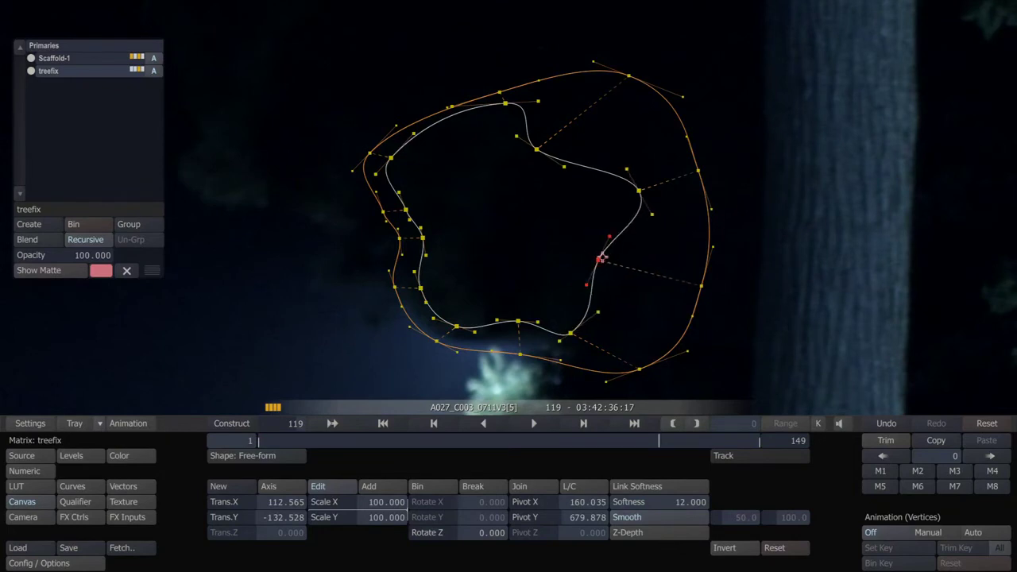
left_click_drag(493, 92, 497, 52)
left_click_drag(369, 152, 323, 138)
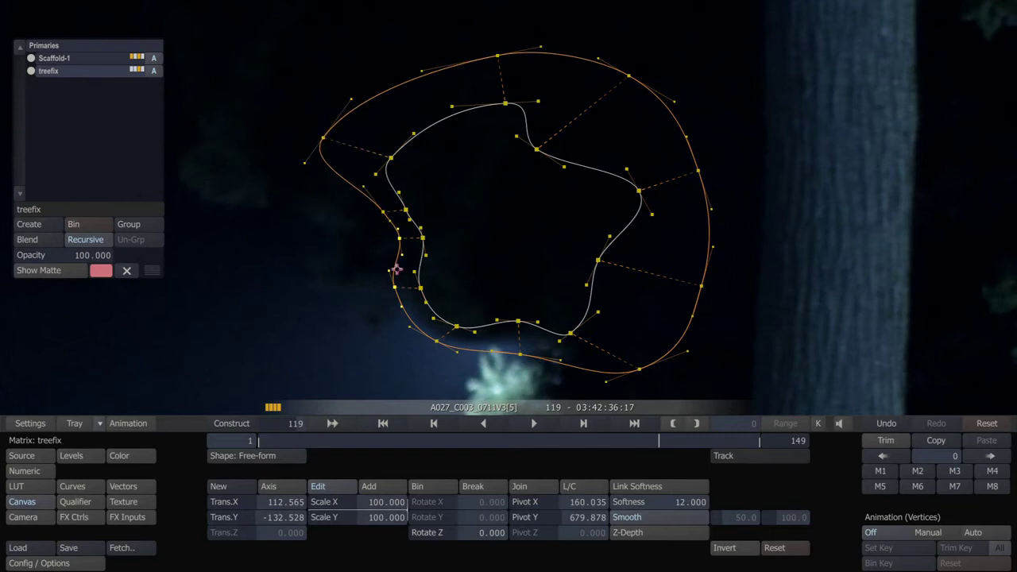
left_click_drag(395, 236, 395, 143)
Step: Reshape the treefix shape's lower-left inner outline, bending its curve handles and pulling the point second from the bottom inward
left_click(91, 46)
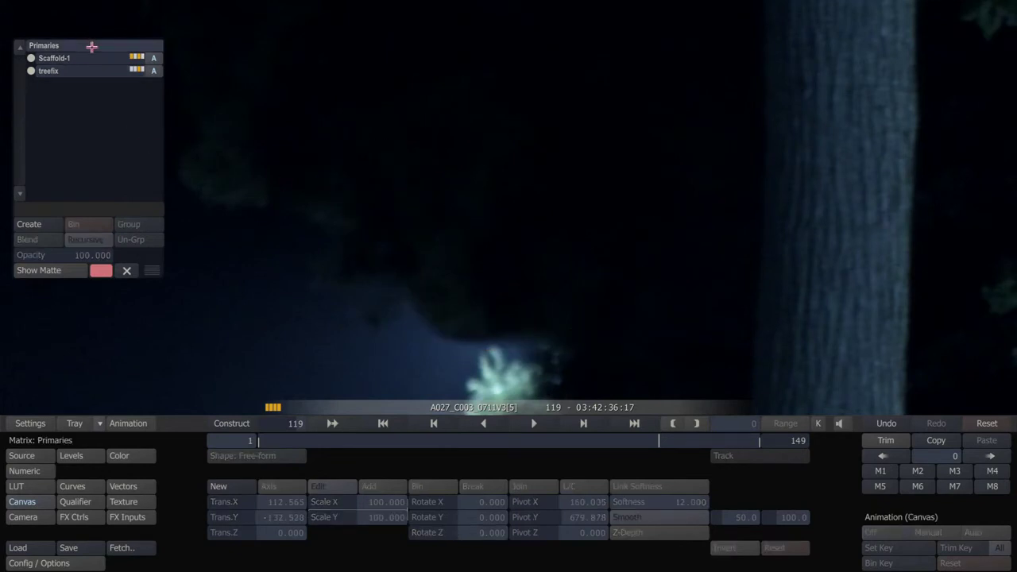
left_click_drag(593, 318, 631, 229)
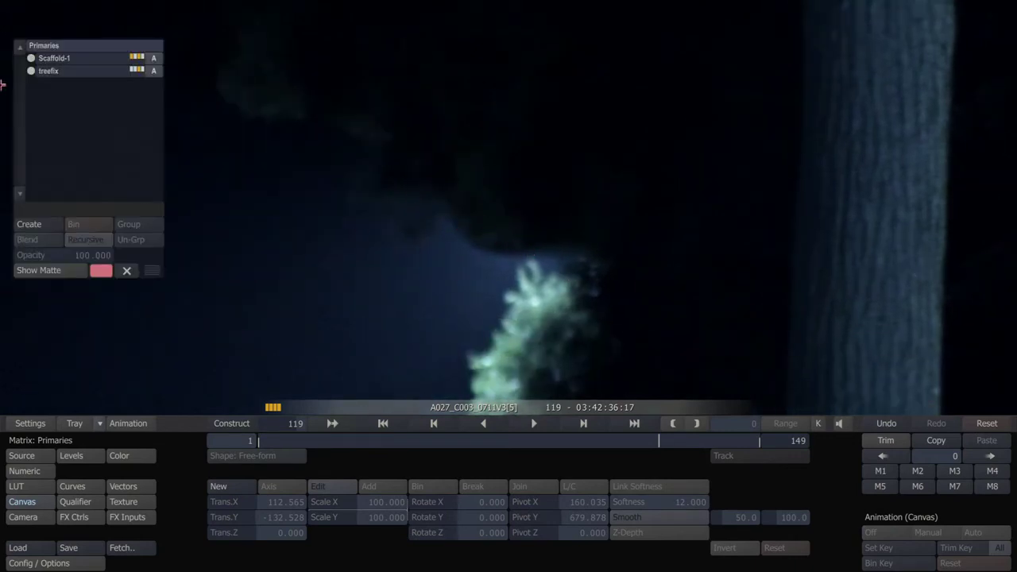
left_click(101, 73)
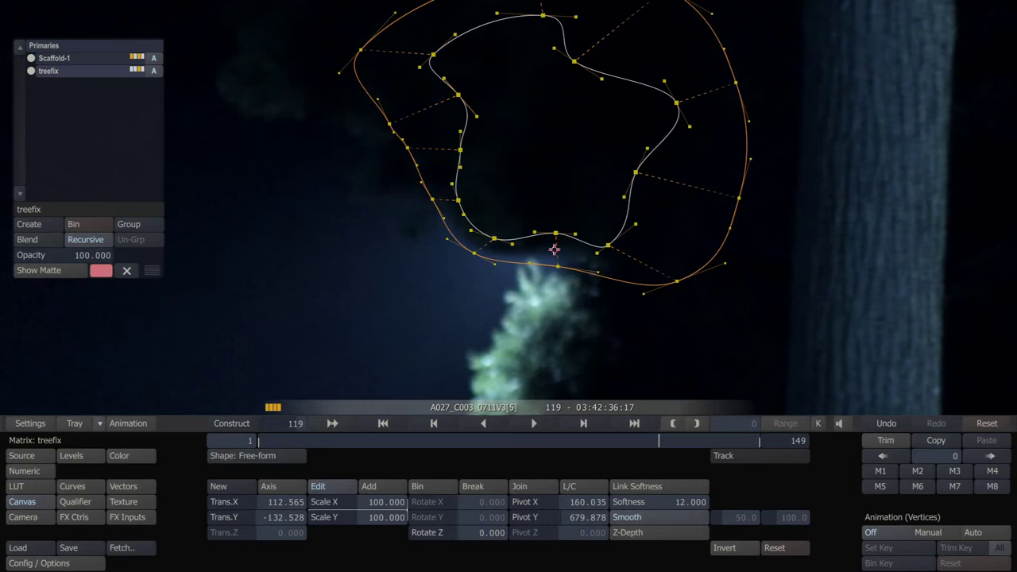
scroll(554, 250, "up", 3)
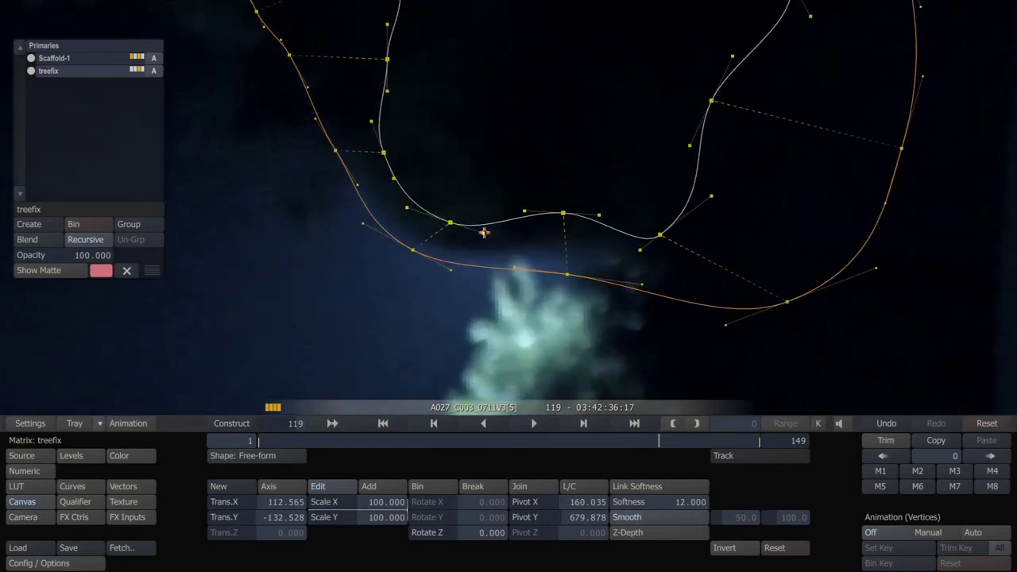
left_click_drag(483, 231, 486, 176)
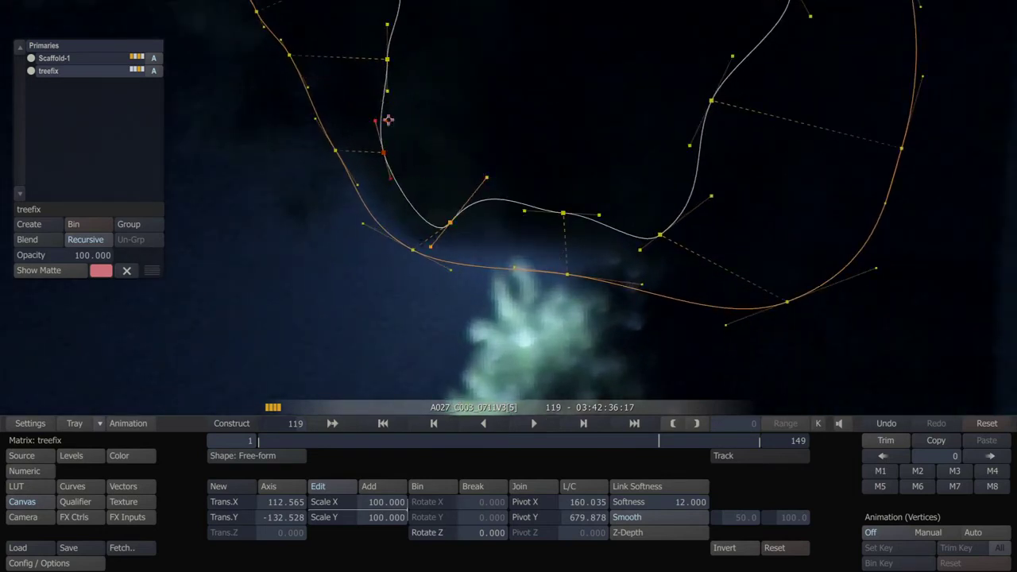
left_click_drag(377, 120, 430, 121)
left_click_drag(383, 153, 425, 131)
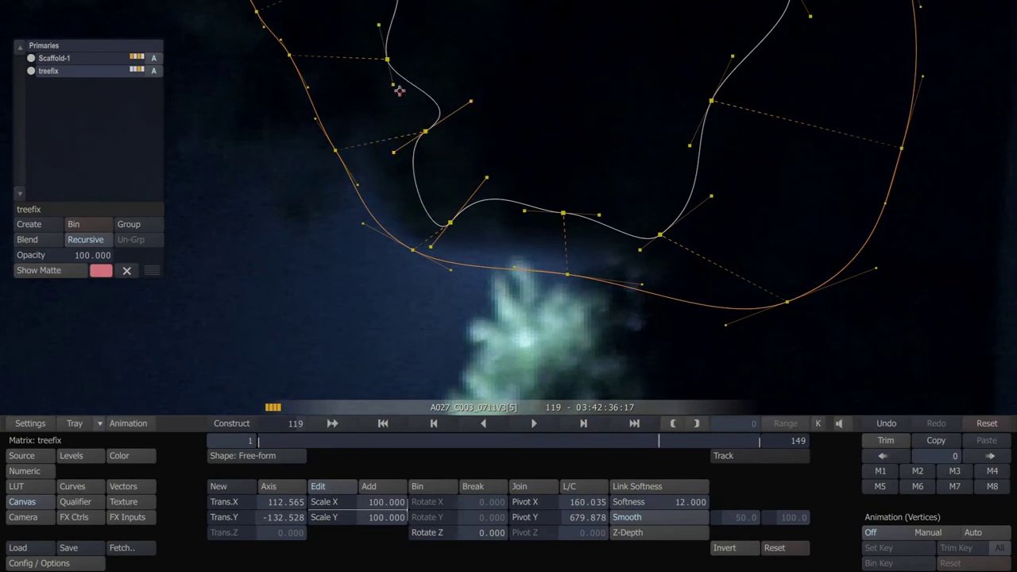
left_click_drag(394, 82, 368, 111)
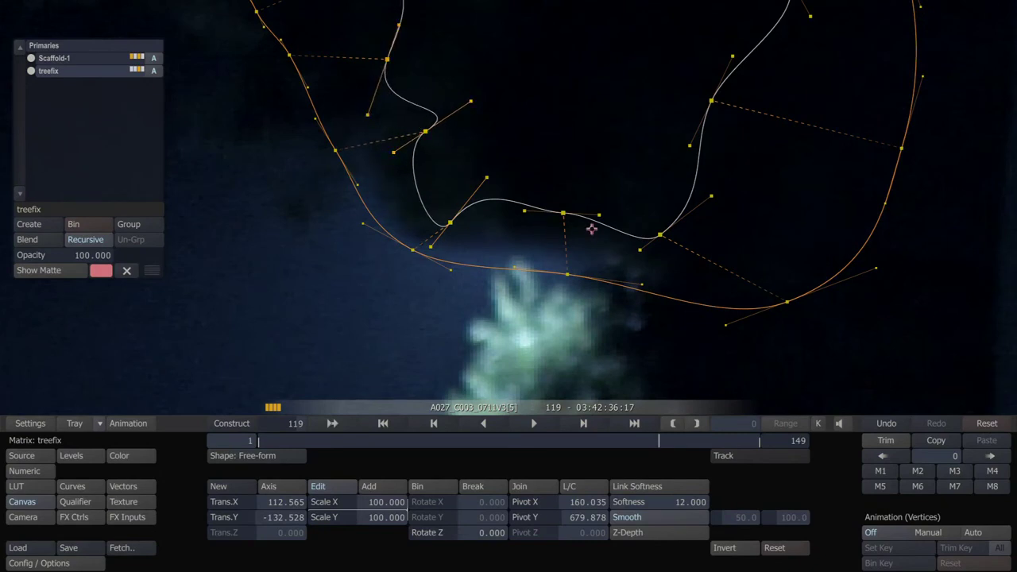
Step: Raise the inner outline's bottom-centre point and lengthen the lower-right point's handle toward the lit tree, then check the patch without outlines
left_click_drag(562, 213, 574, 185)
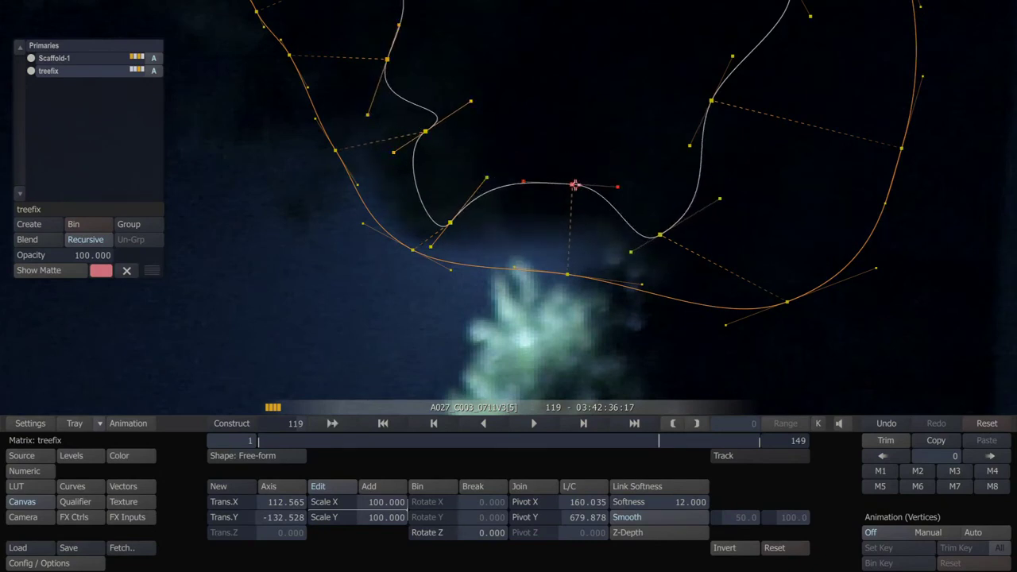
left_click_drag(631, 250, 556, 287)
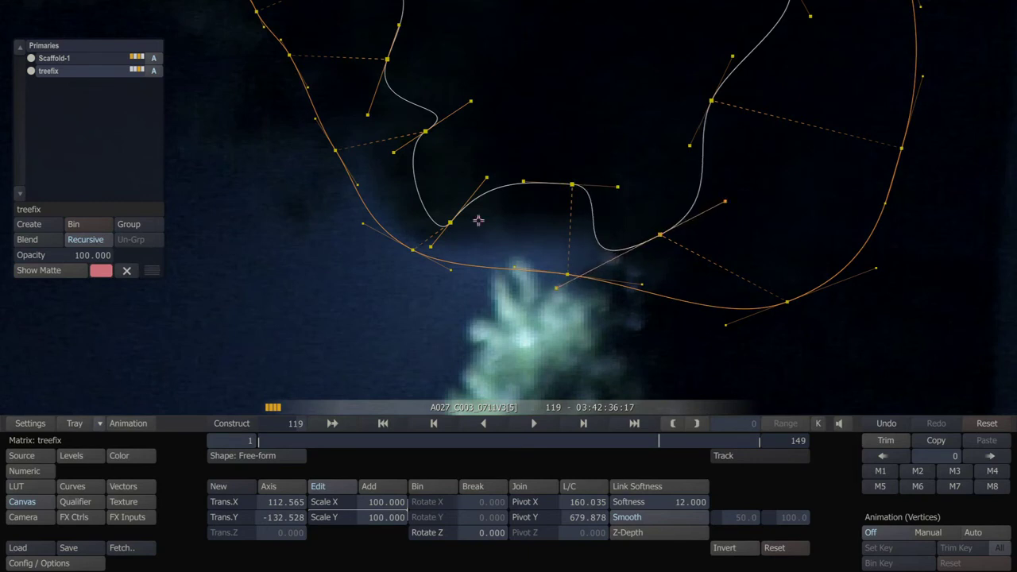
left_click(53, 45)
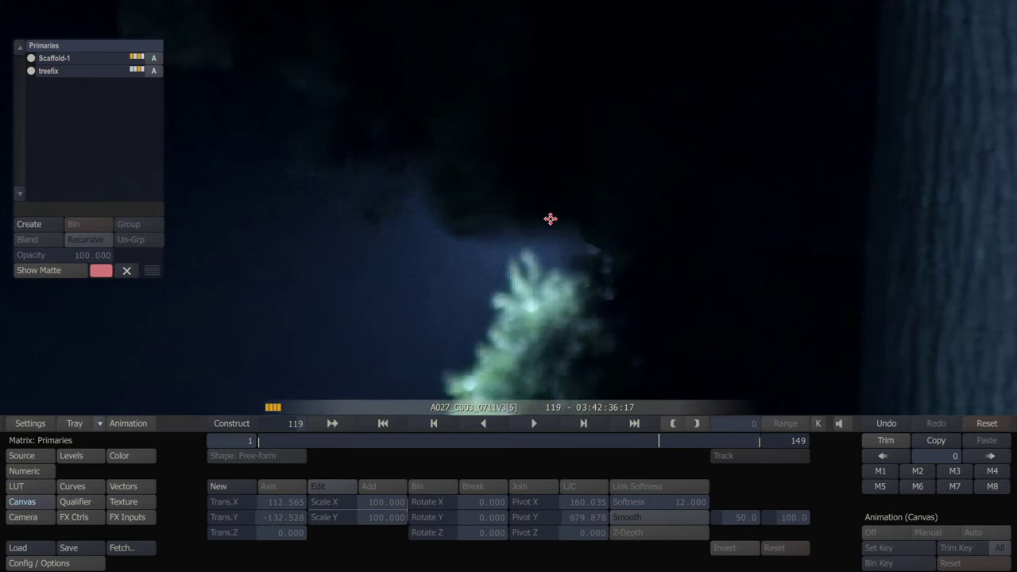
scroll(551, 220, "down", 2)
scroll(531, 218, "up", 4)
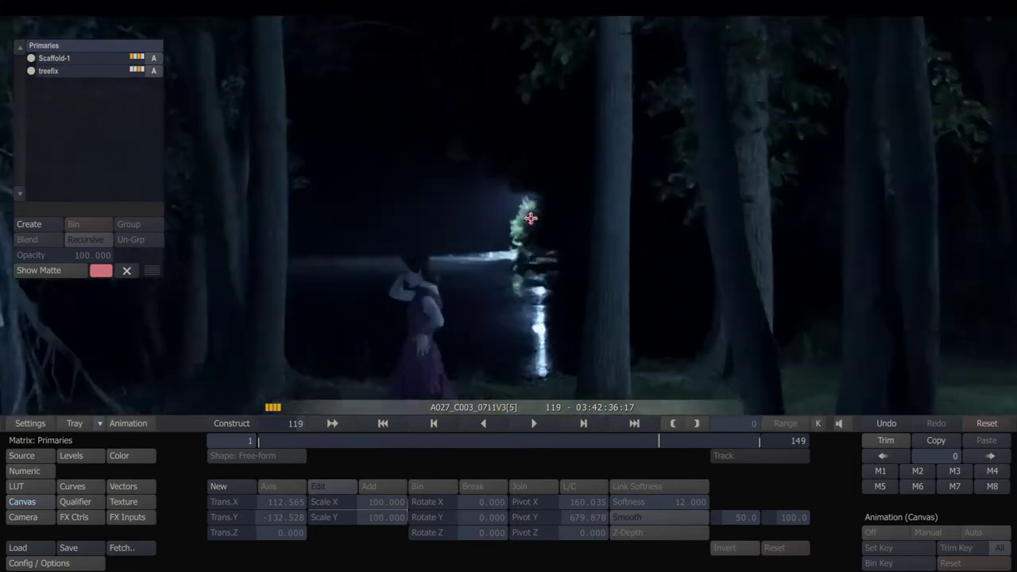
left_click_drag(518, 219, 619, 274)
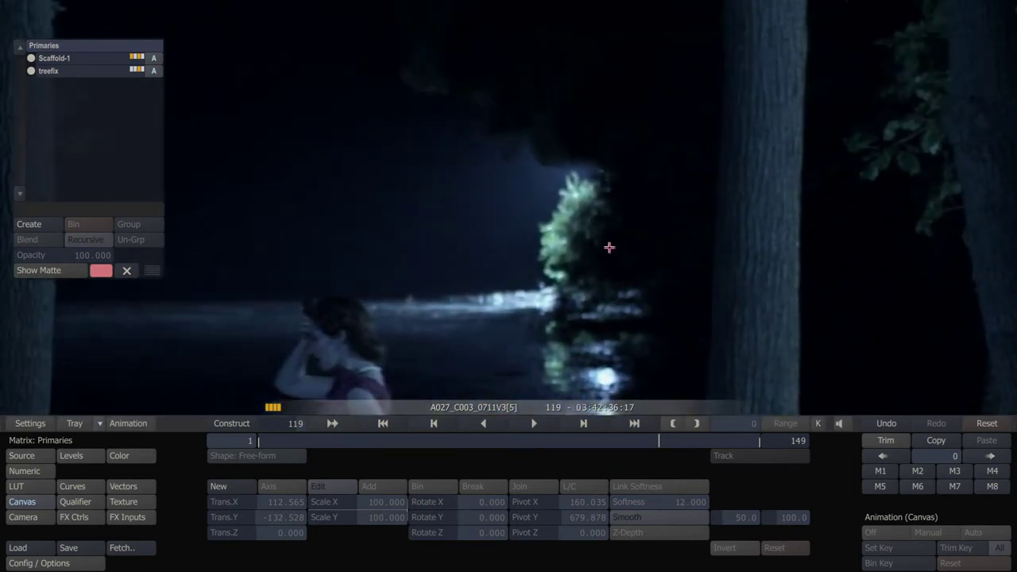
scroll(561, 143, "up", 5)
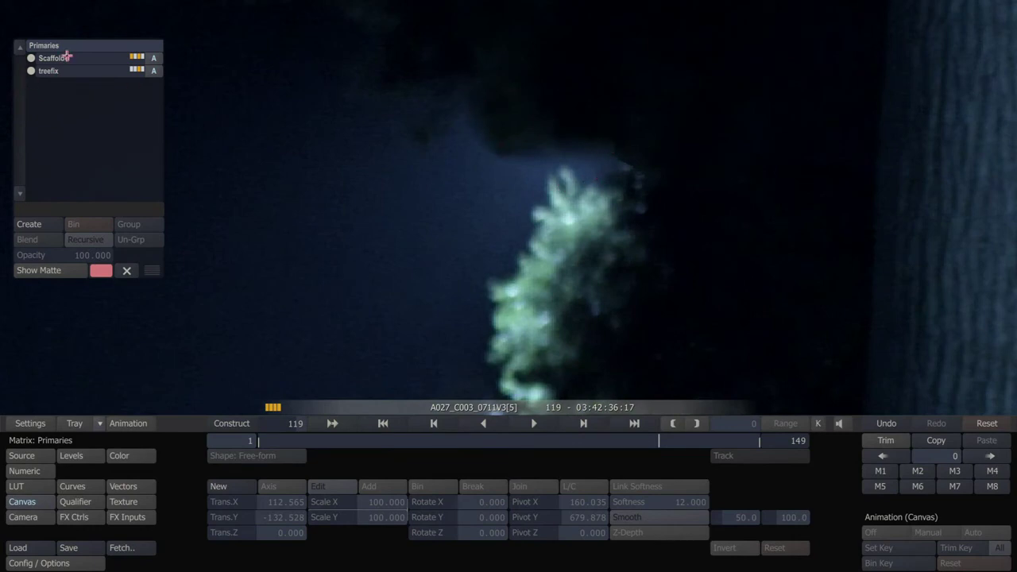
Step: Refine treefix's lower edge by shifting the lower-left points up, lowering both bottom-centre points slightly and extending the softness outline's lower-right handle
left_click(75, 70)
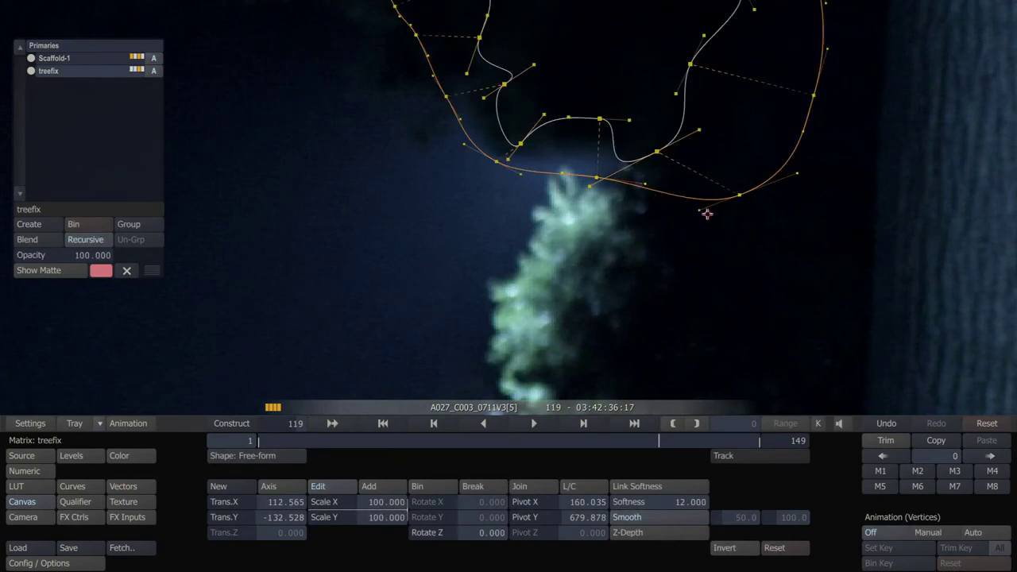
left_click_drag(706, 213, 637, 231)
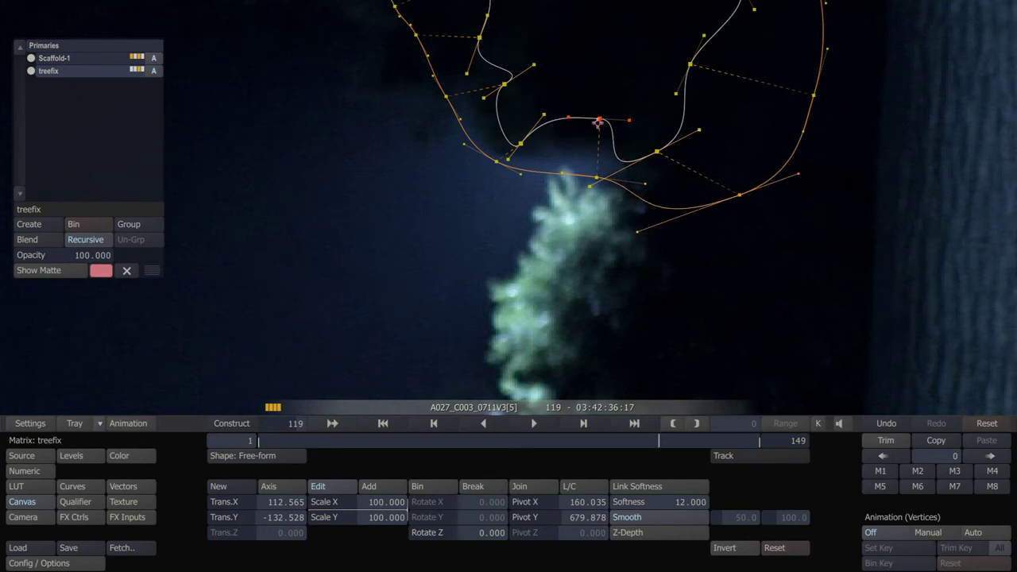
left_click_drag(598, 124, 592, 129)
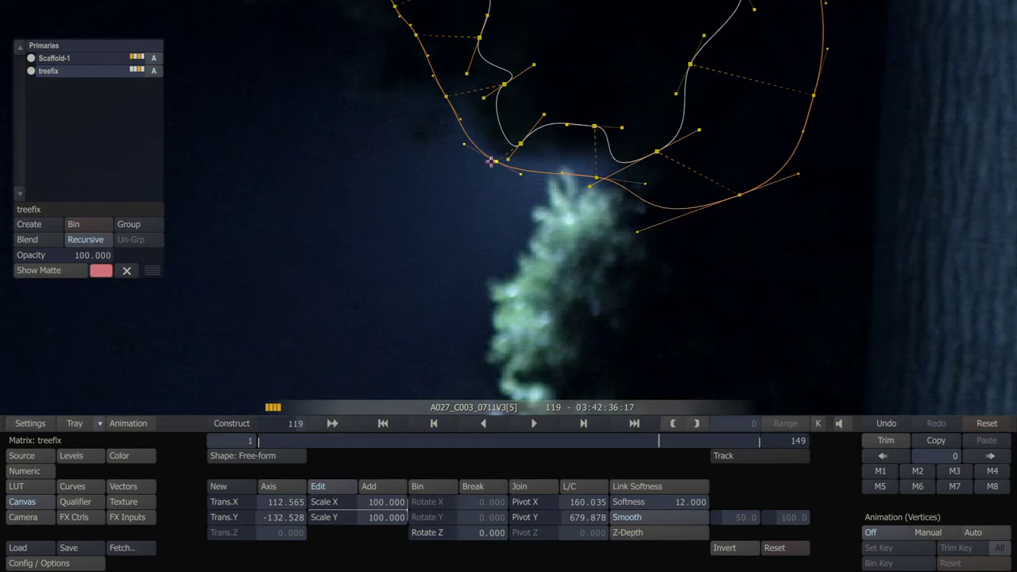
left_click_drag(492, 161, 529, 130)
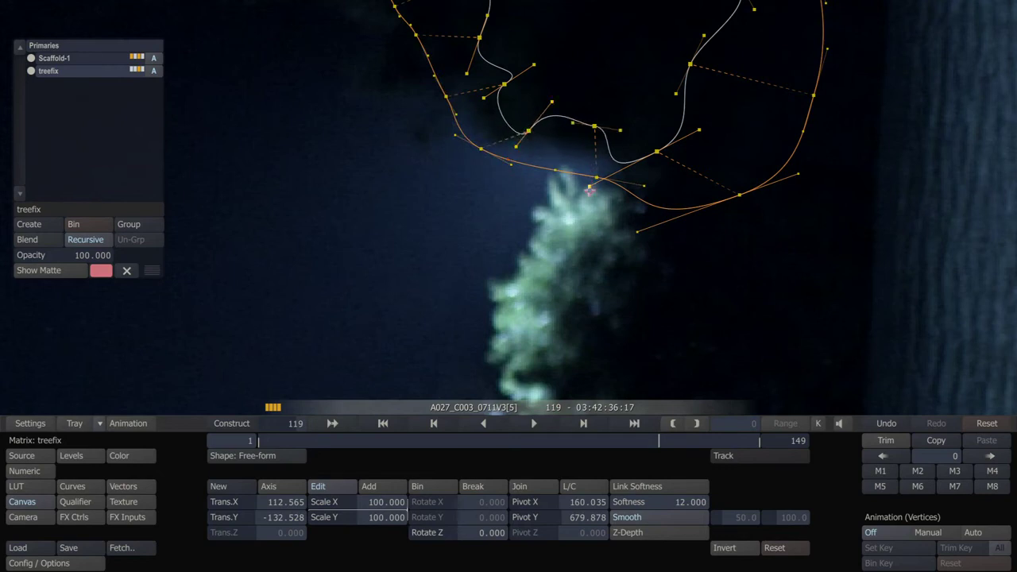
mouse_move(590, 189)
left_mouse_down()
mouse_move(607, 178)
mouse_move(588, 198)
mouse_move(593, 189)
left_mouse_up()
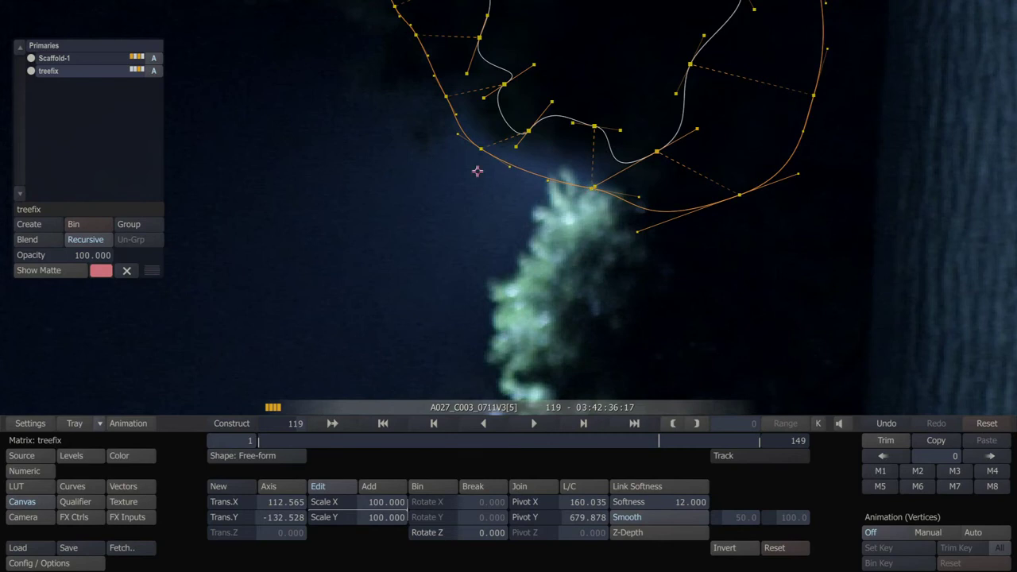
left_click(125, 47)
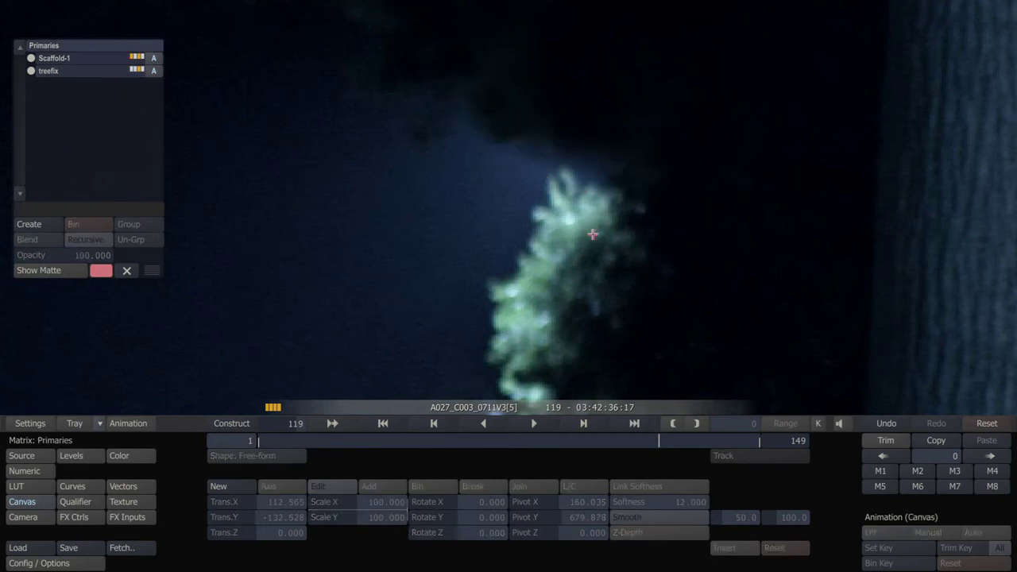
scroll(592, 234, "down", 4)
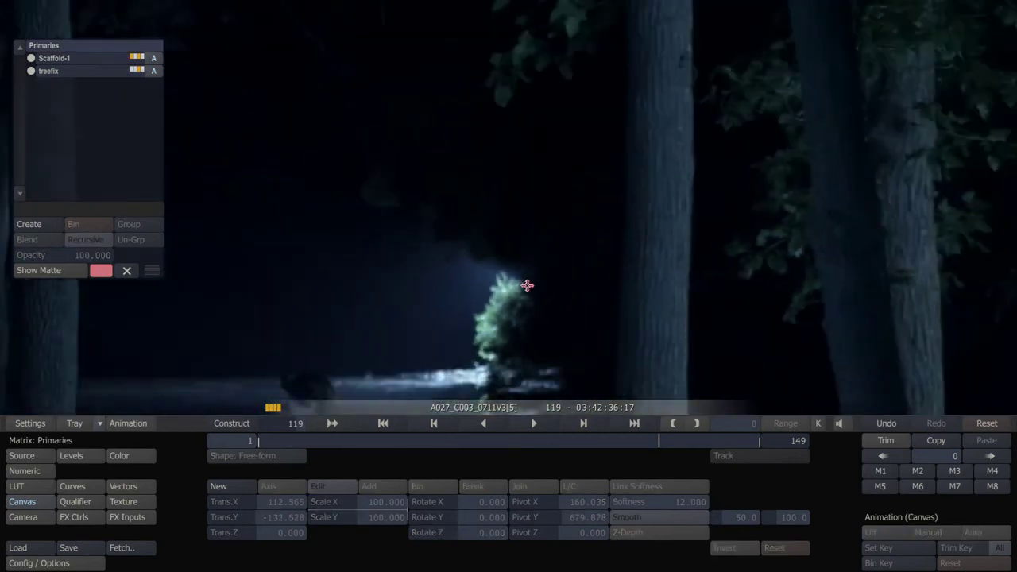
scroll(526, 286, "down", 4)
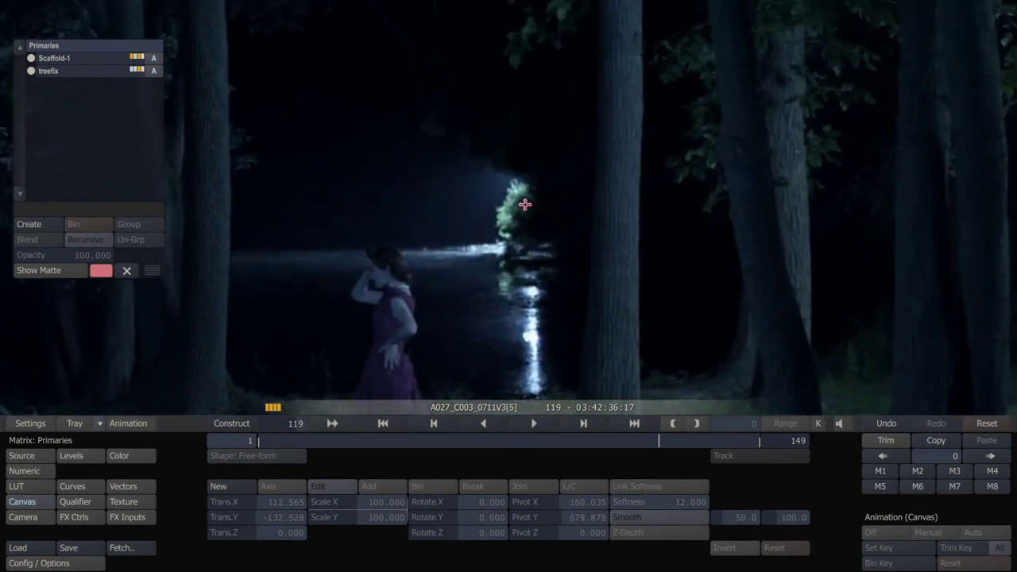
scroll(524, 204, "up", 3)
left_click_drag(524, 204, 531, 281)
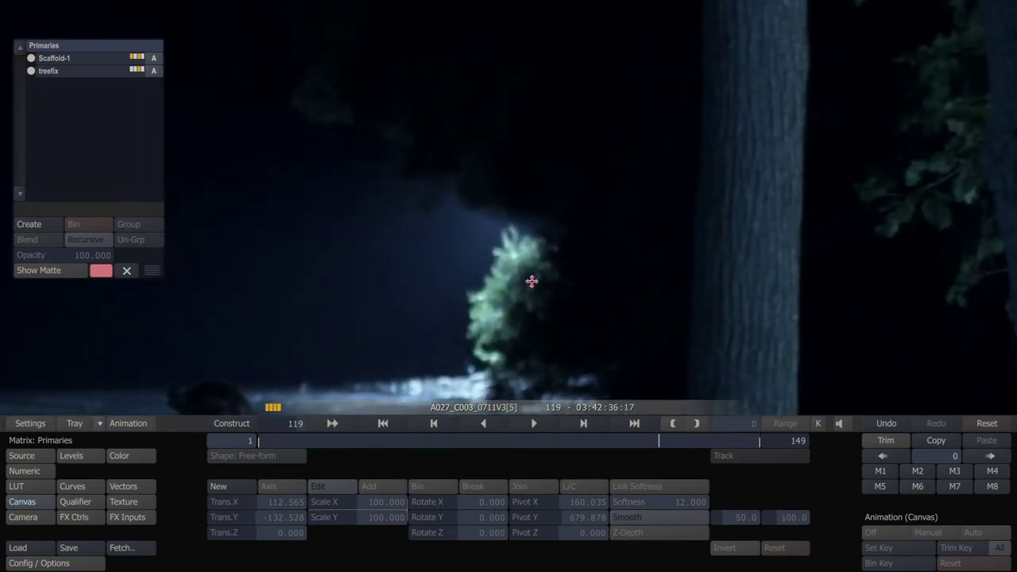
Step: Try raising the midpoint of the treefix scaffold's master curve, then reset the curve
left_click(86, 70)
left_click(70, 490)
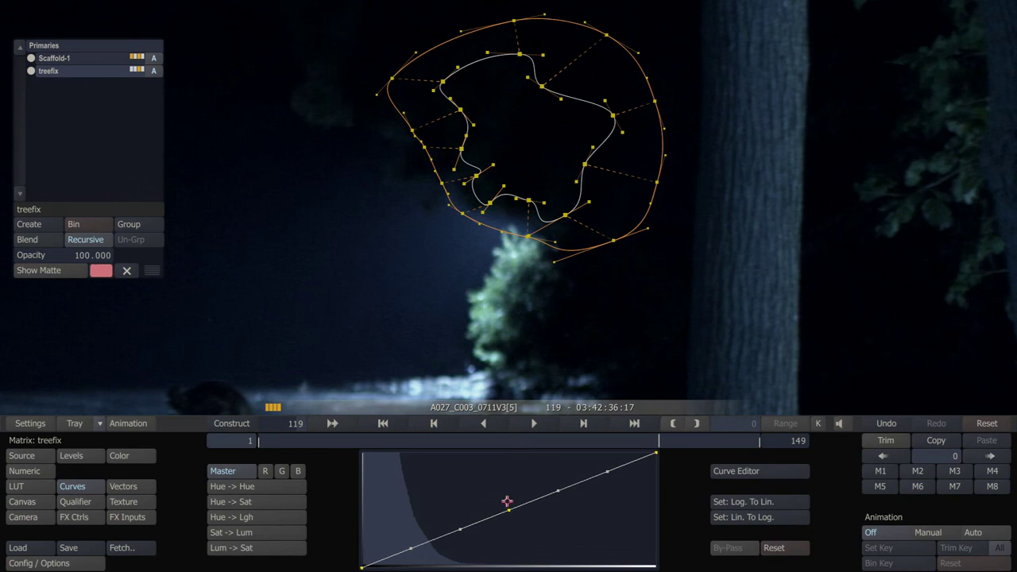
mouse_move(509, 509)
left_mouse_down()
mouse_move(497, 485)
mouse_move(507, 496)
left_mouse_up()
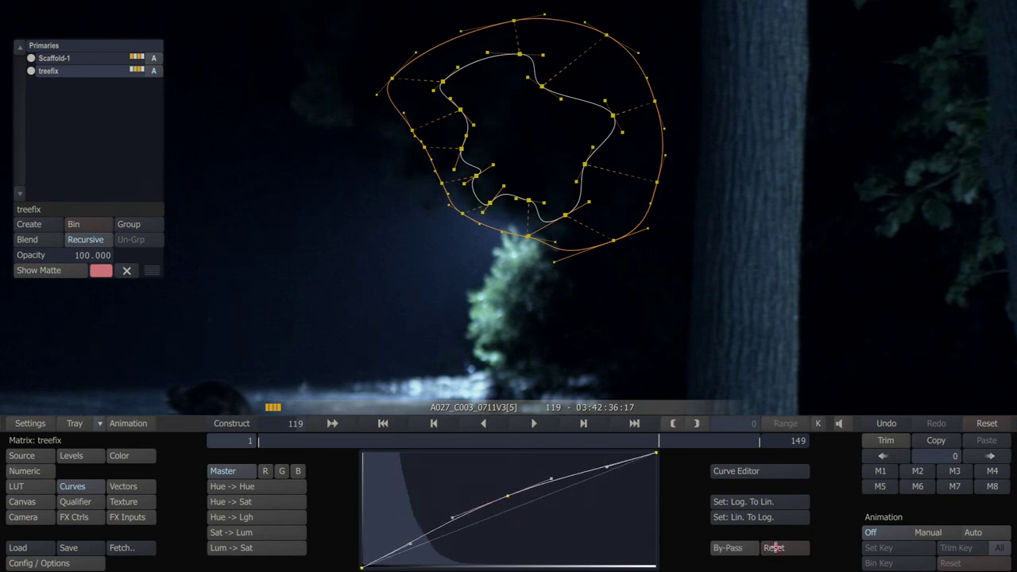
left_click(773, 547)
Step: Play the shot from frame 54 with the scaffold outlines hidden to examine how the patch blends above the lake
left_click(123, 46)
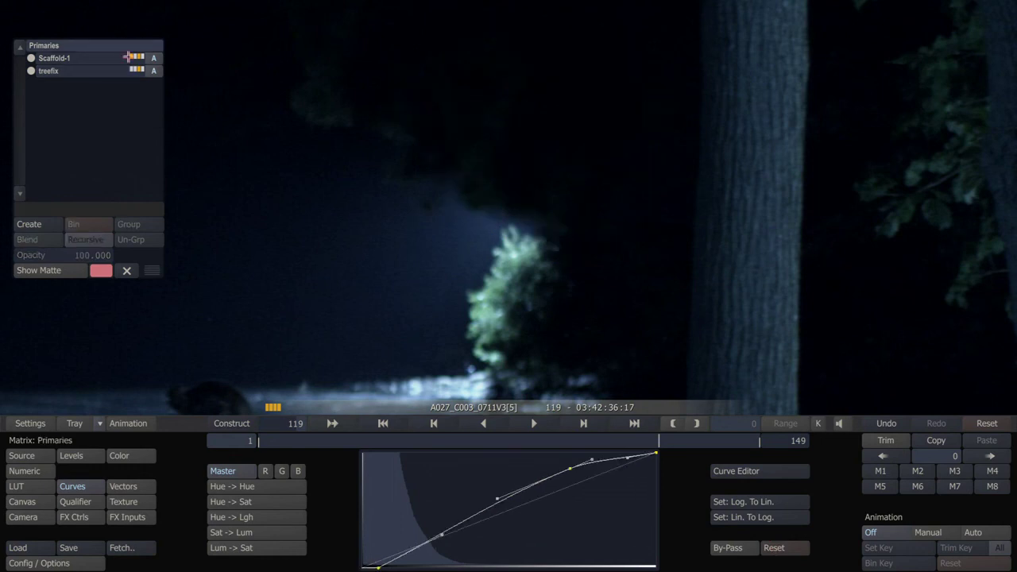
left_click_drag(657, 450, 437, 425)
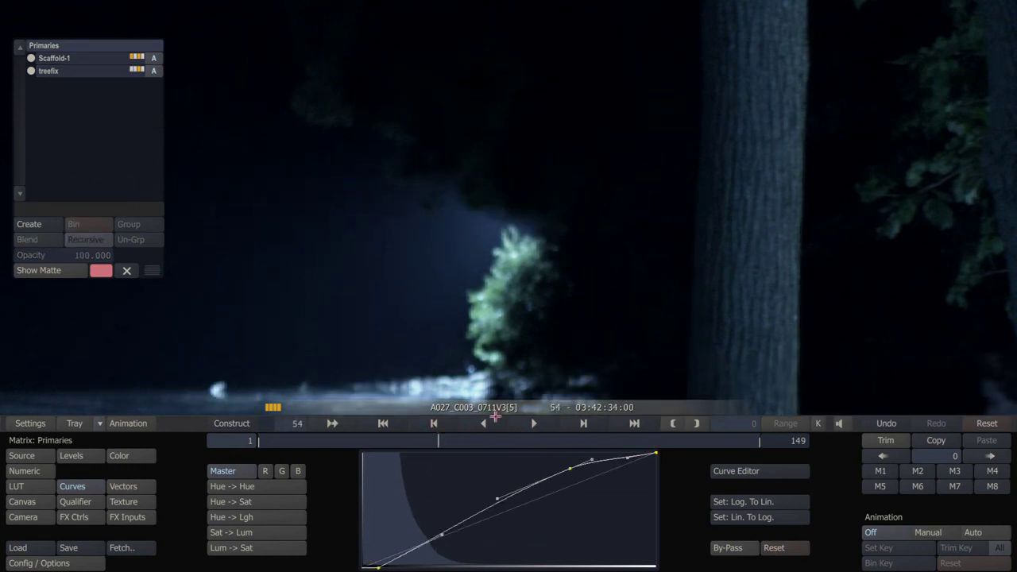
scroll(516, 399, "down", 4)
left_click_drag(548, 290, 602, 79)
scroll(549, 147, "up", 2)
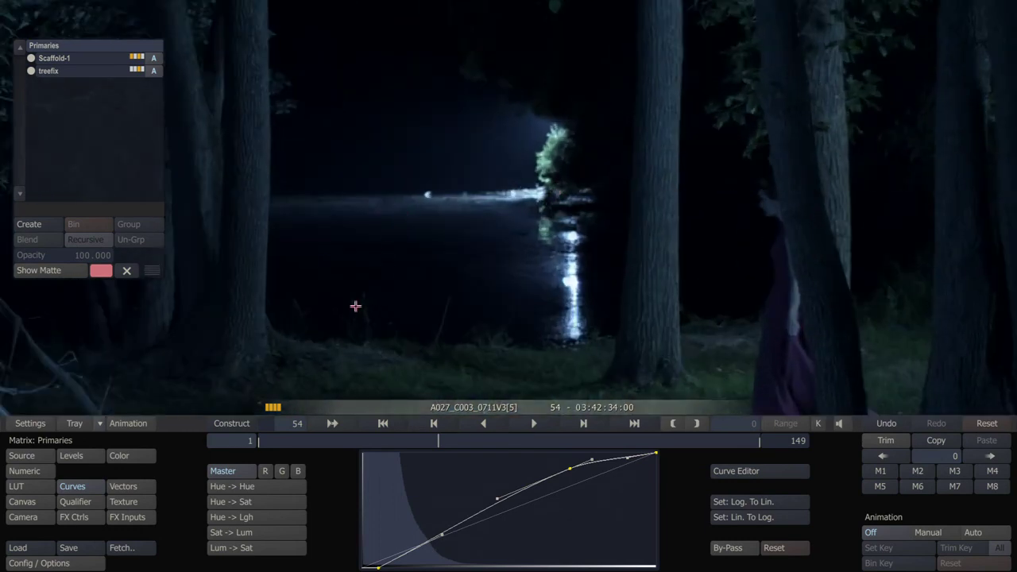
key("space")
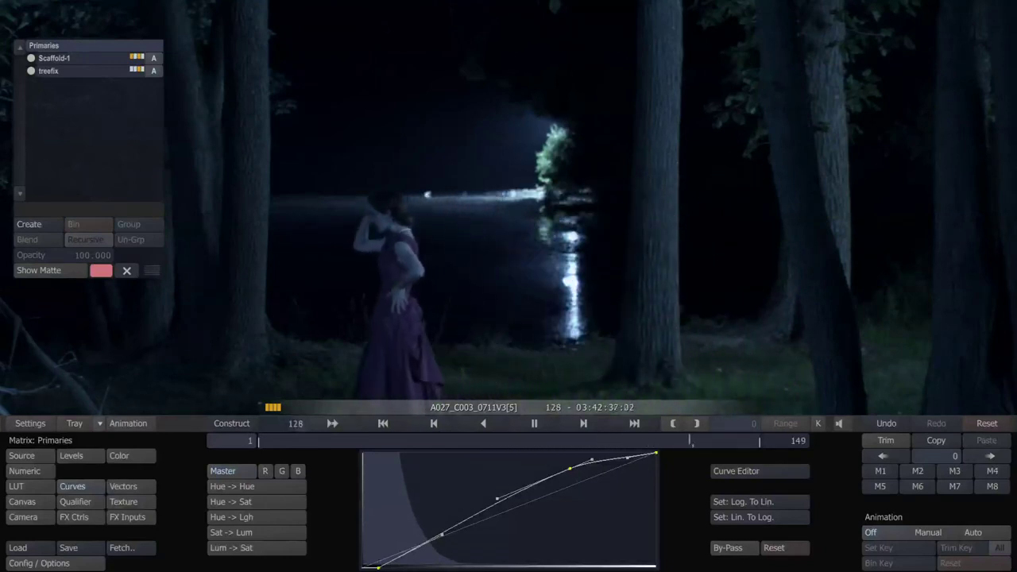
key("space")
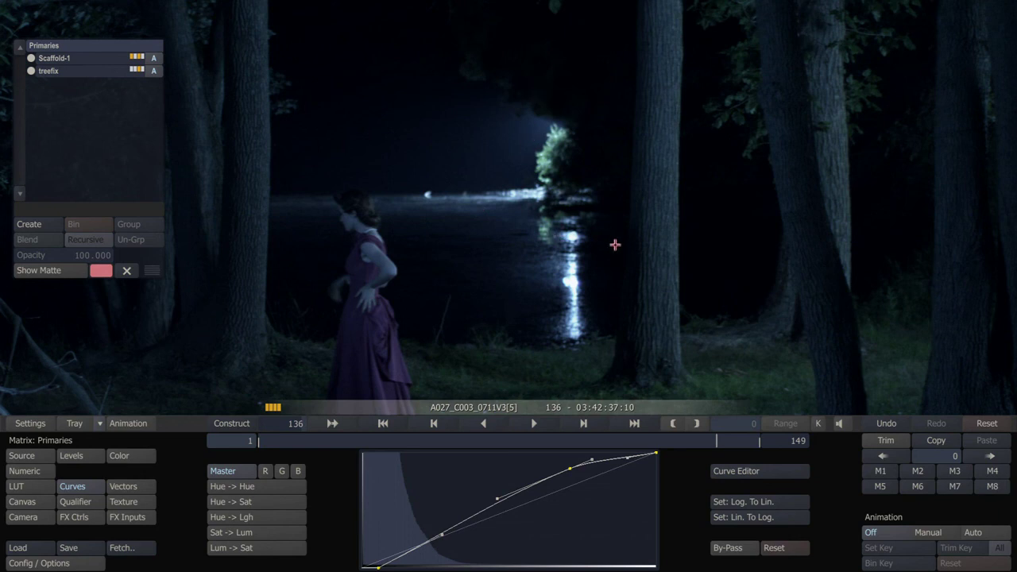
mouse_move(647, 6)
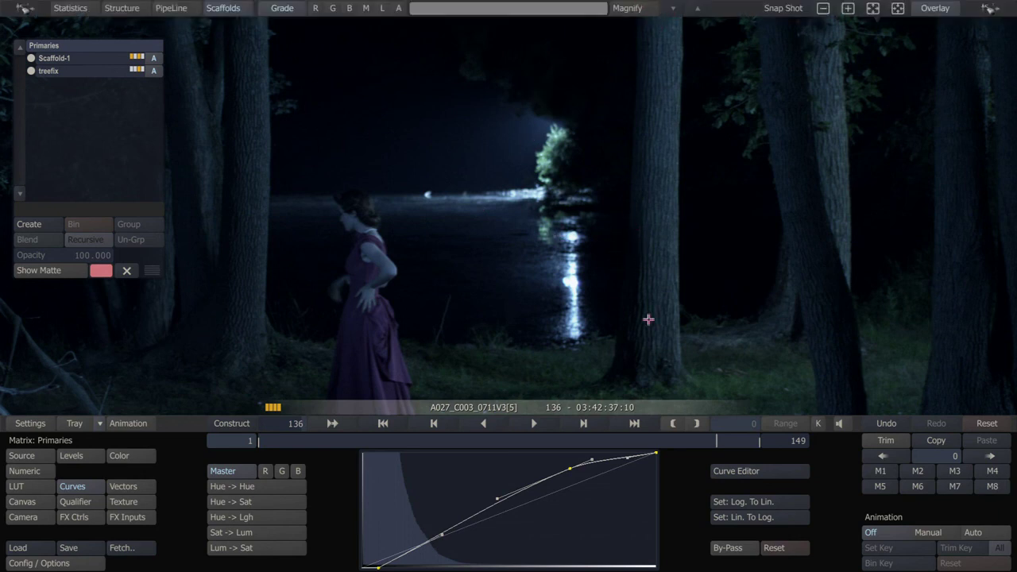